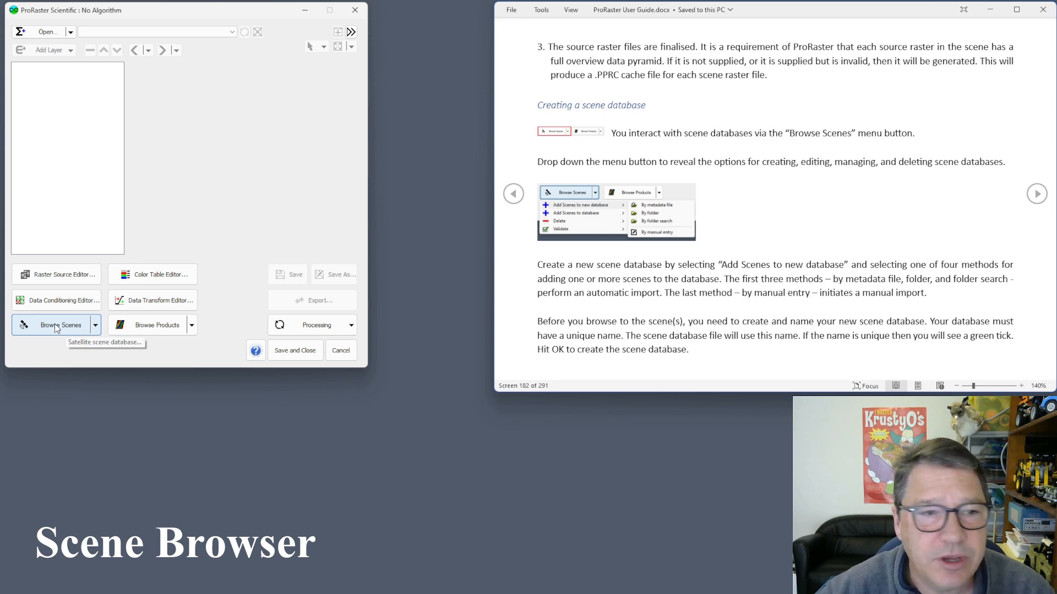
Open the SDB_AllNew scene browser, move it aside, and select Landsat scene rows 0, 1 and 2.
{"action": "left_click", "coordinate": [56, 328]}
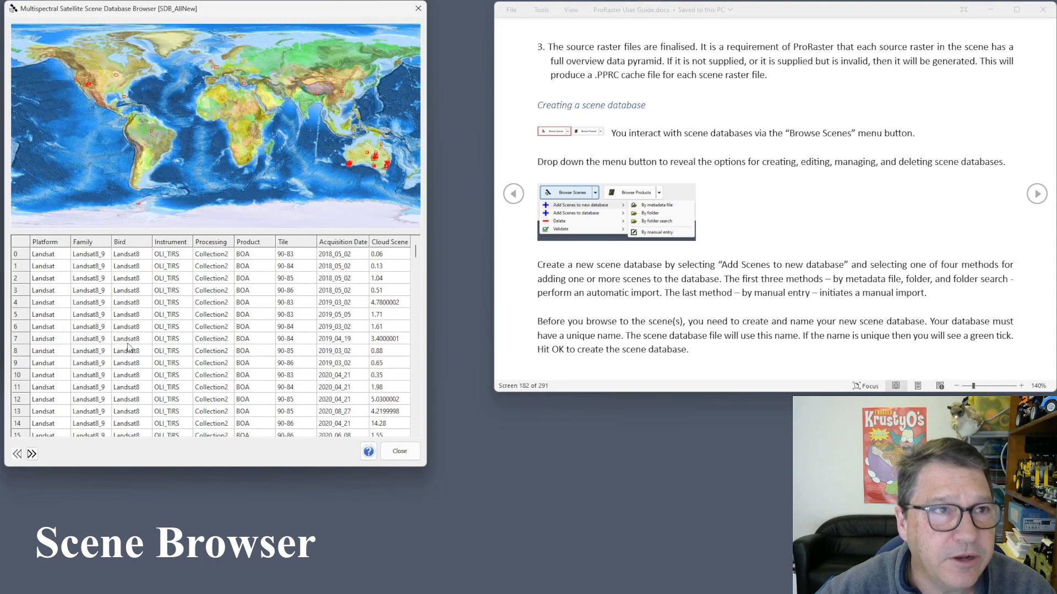
{"action": "left_click_drag", "start_coordinate": [229, 8], "coordinate": [286, 37]}
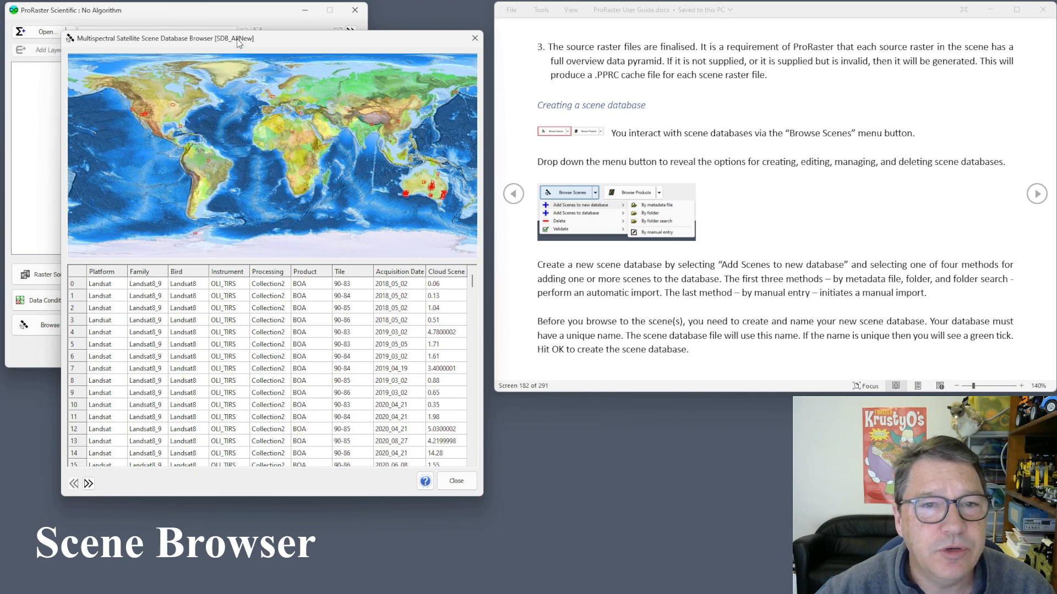
{"action": "mouse_move", "coordinate": [312, 147]}
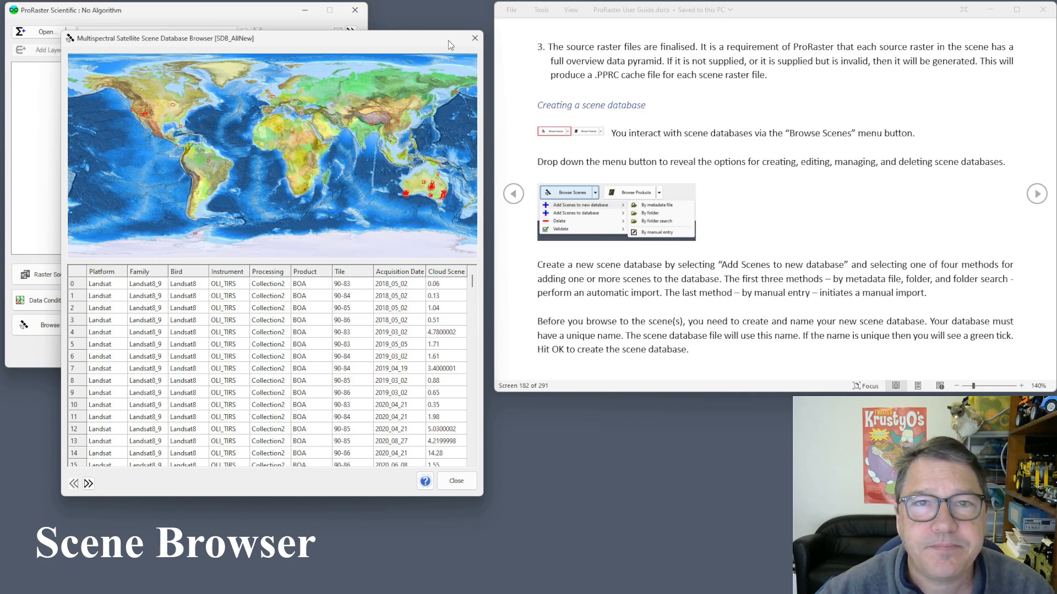
{"action": "left_click", "coordinate": [76, 286]}
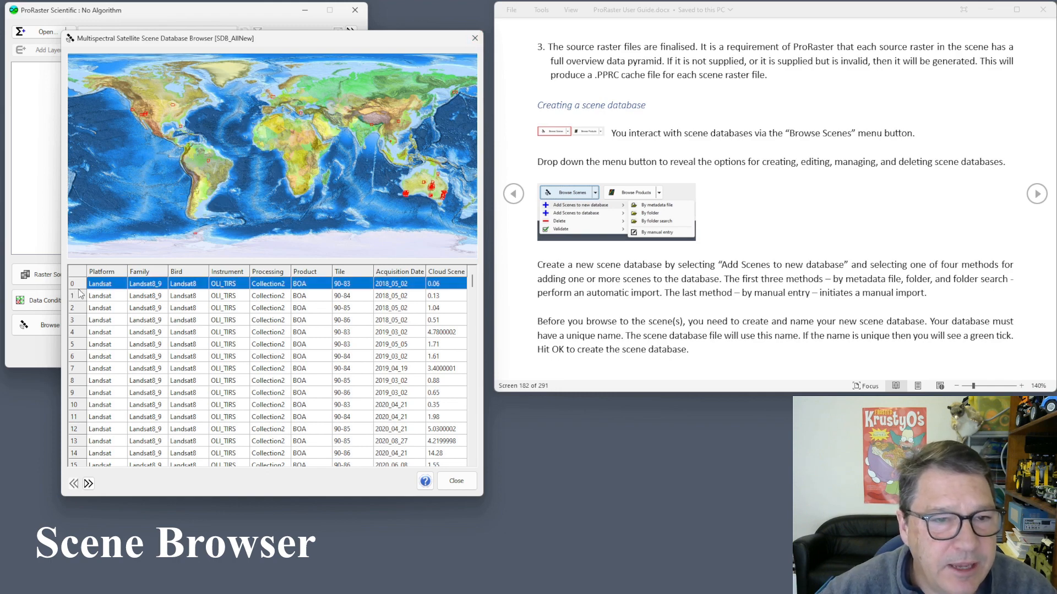
{"action": "left_click", "coordinate": [79, 297]}
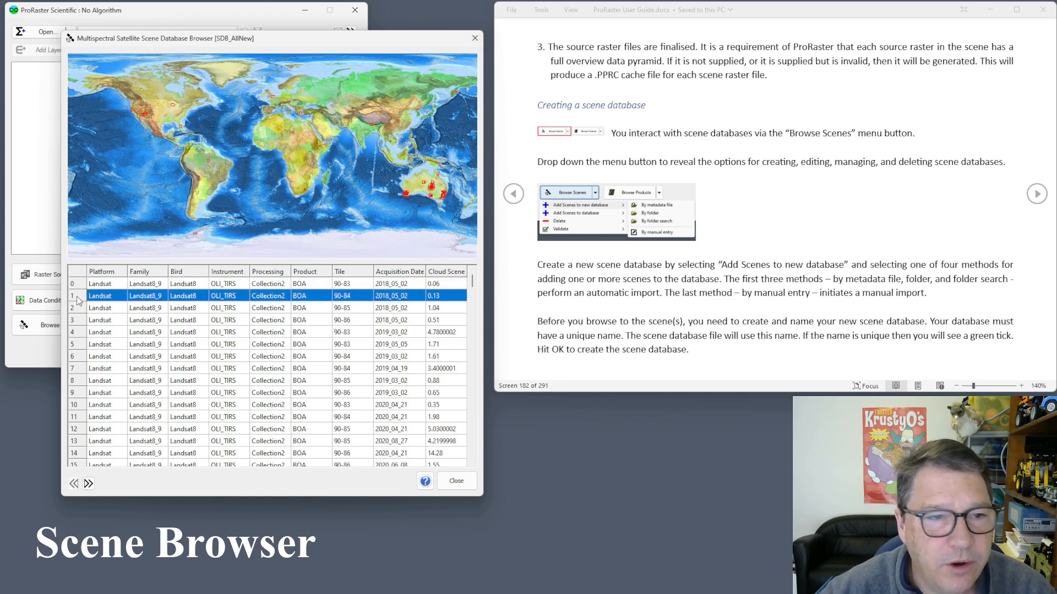
{"action": "left_click", "coordinate": [77, 310]}
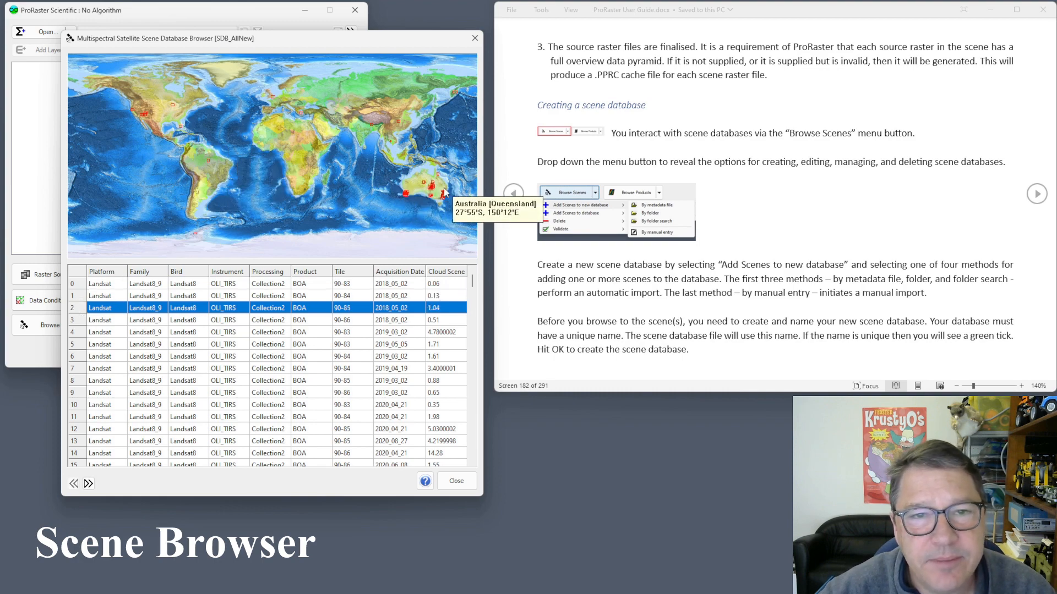
Zoom the footprint map into eastern Australia, list the scenes under two footprints, then close the browser.
{"action": "scroll", "coordinate": [440, 189], "scroll_direction": "up", "scroll_amount": 4}
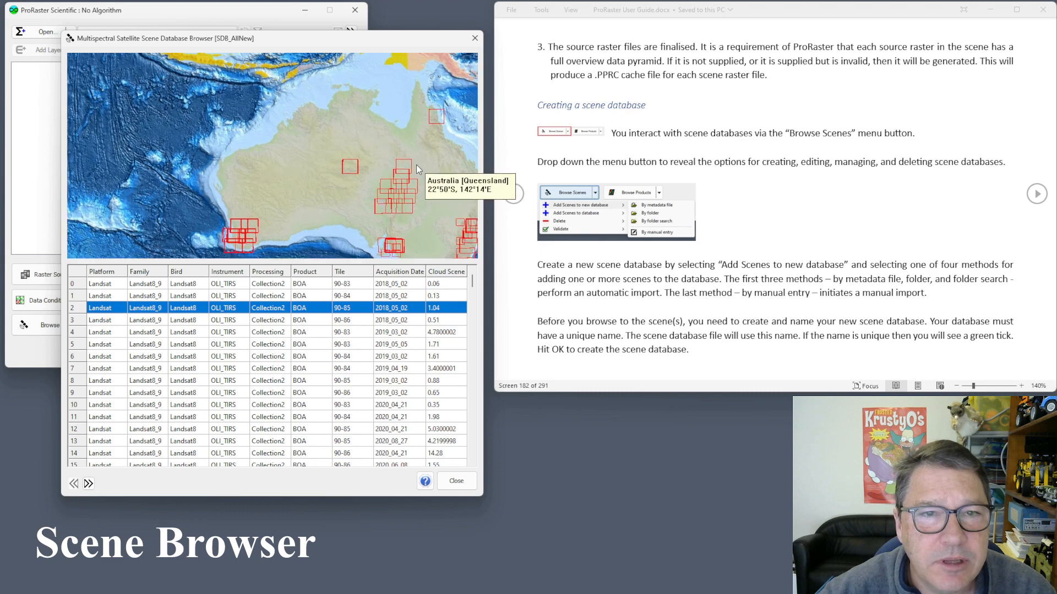
{"action": "scroll", "coordinate": [417, 166], "scroll_direction": "up", "scroll_amount": 1}
{"action": "mouse_move", "coordinate": [312, 169]}
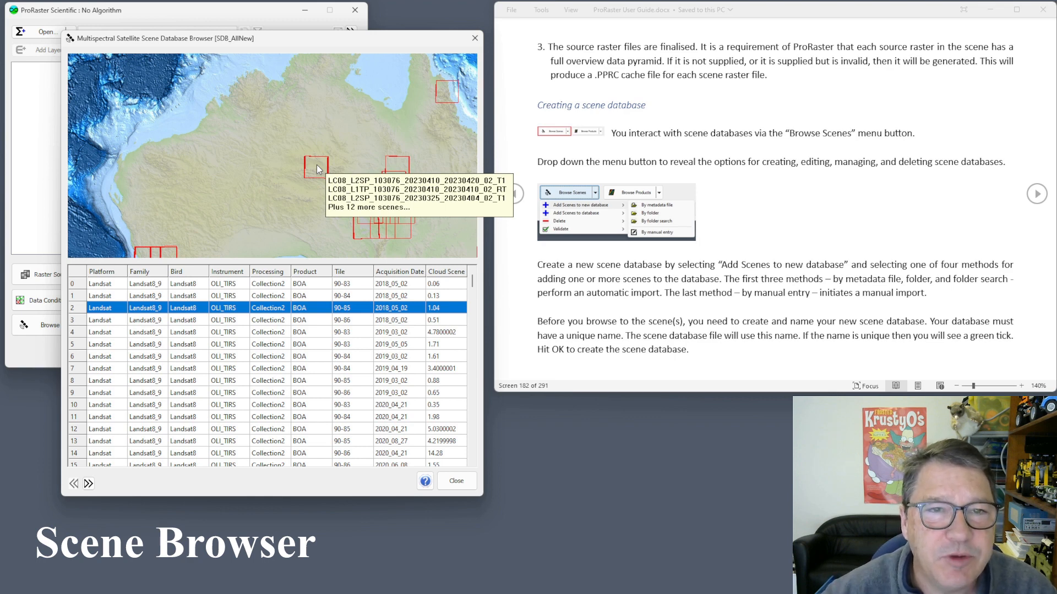
{"action": "mouse_move", "coordinate": [394, 164]}
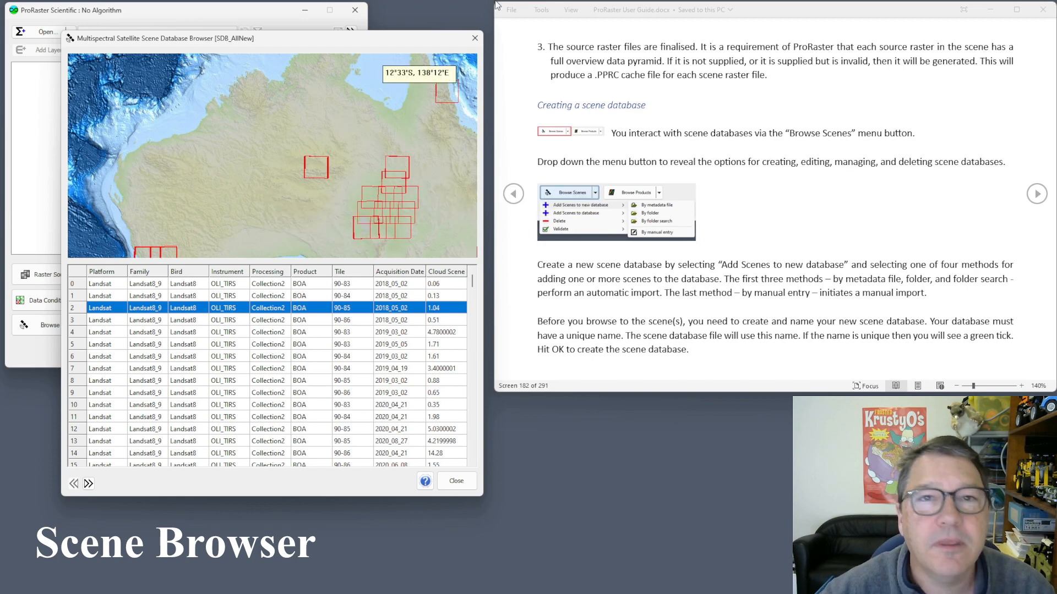
{"action": "left_click", "coordinate": [475, 38]}
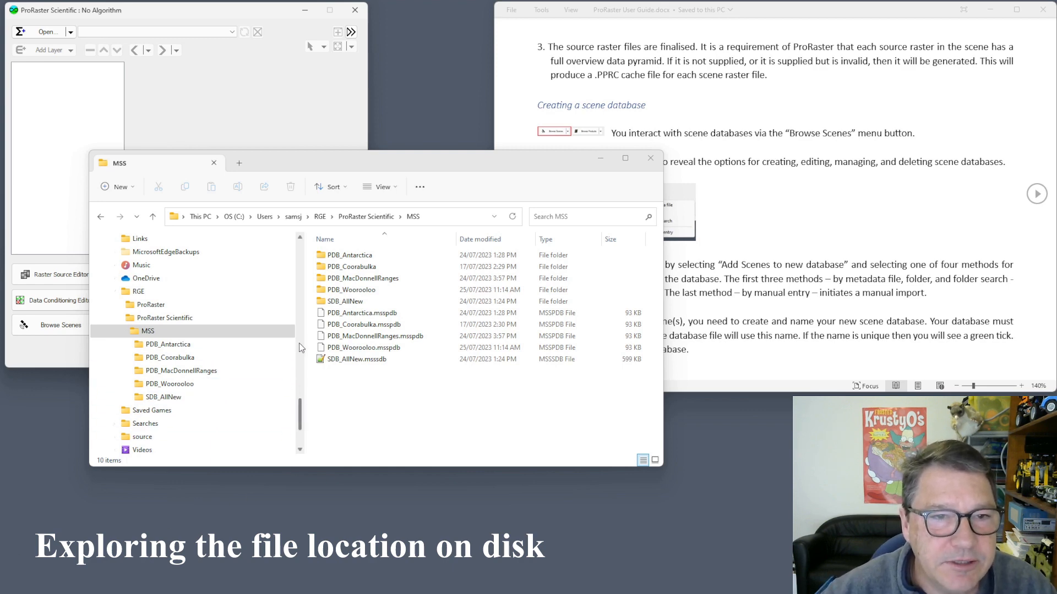
{"action": "left_click", "coordinate": [435, 219]}
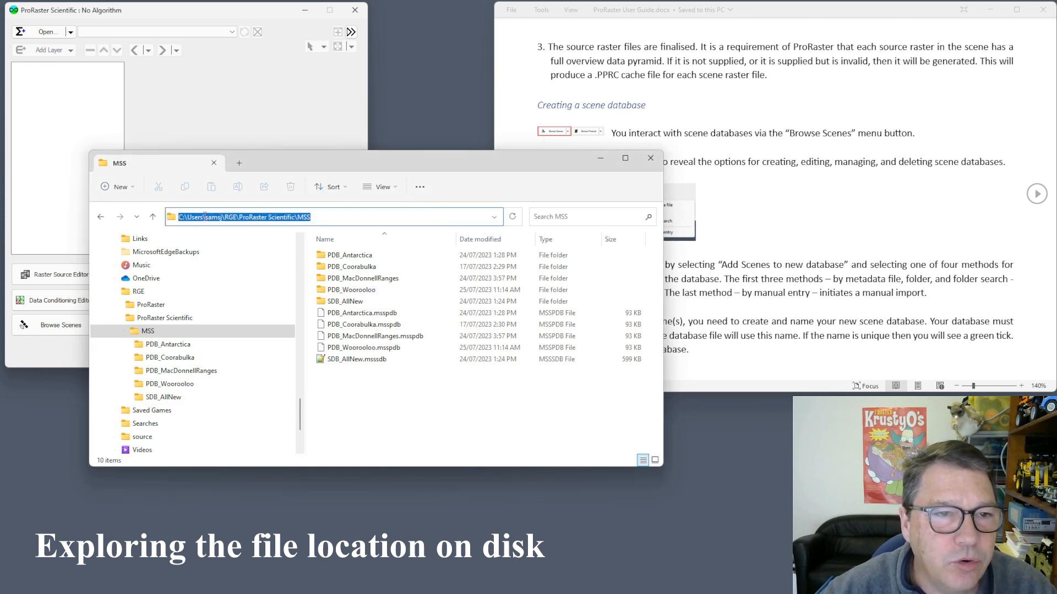
{"action": "left_click_drag", "start_coordinate": [204, 217], "coordinate": [236, 217]}
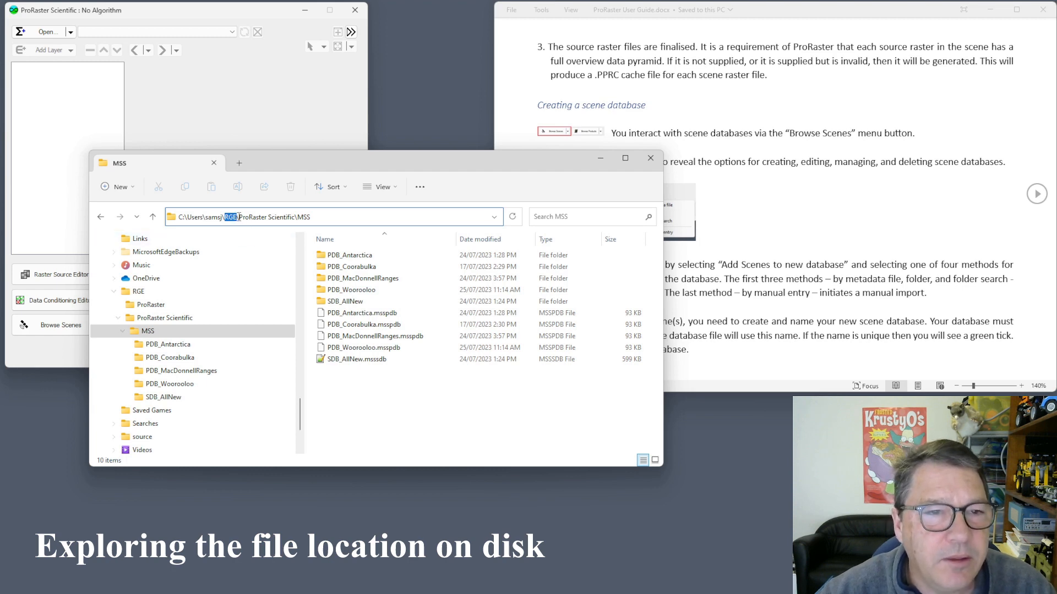
{"action": "left_click_drag", "start_coordinate": [240, 217], "coordinate": [312, 217]}
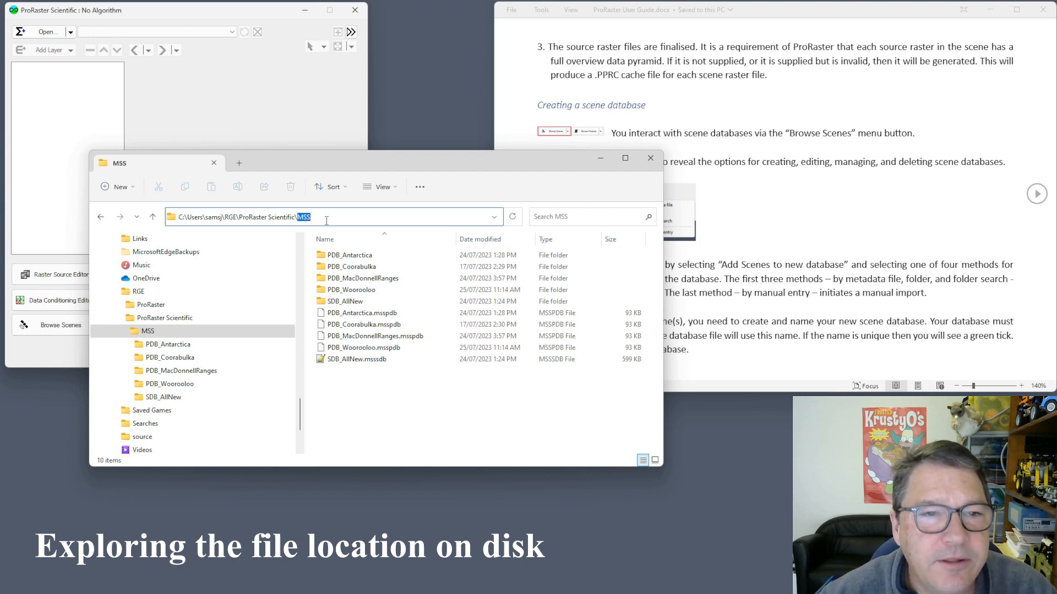
{"action": "left_click", "coordinate": [381, 390]}
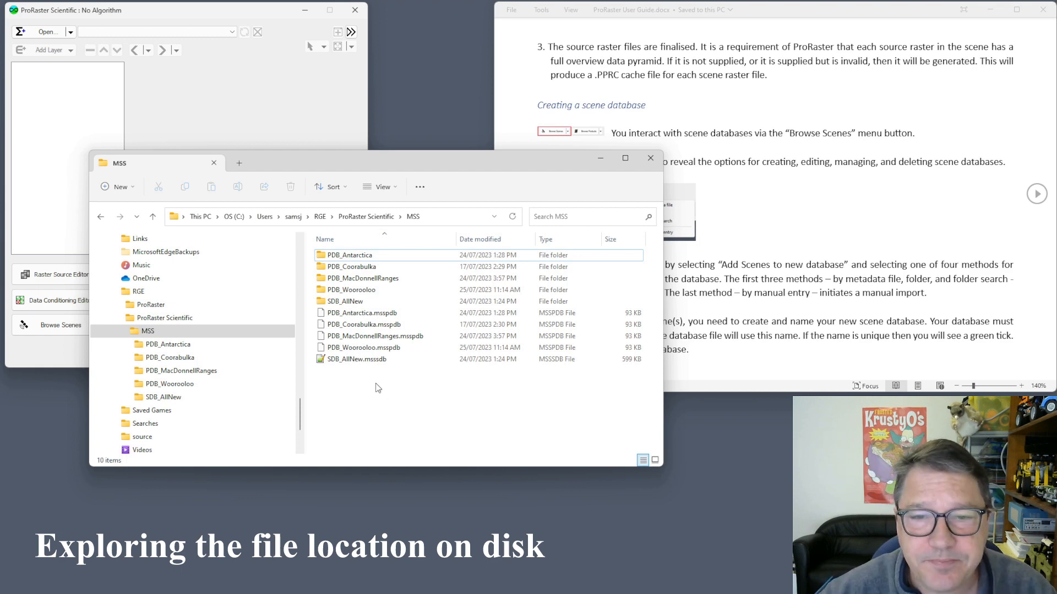
{"action": "left_click", "coordinate": [359, 362]}
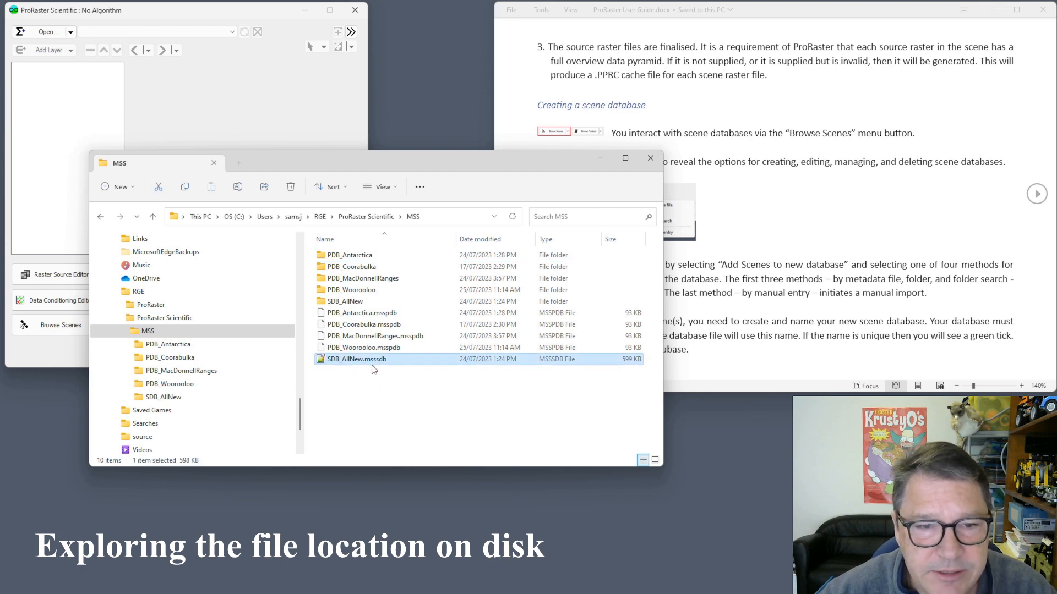
{"action": "mouse_move", "coordinate": [369, 365]}
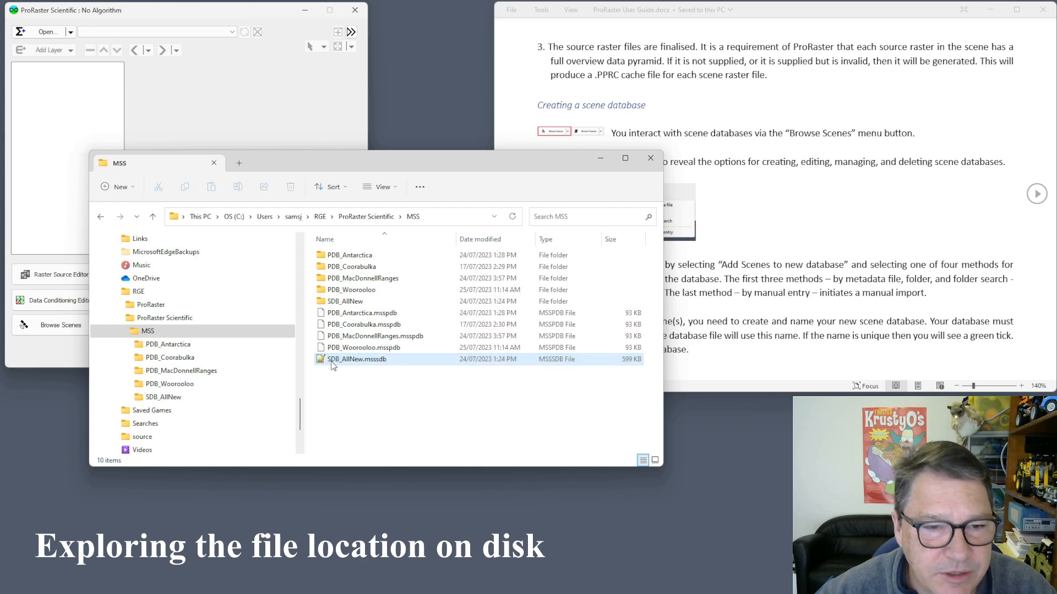
{"action": "left_click", "coordinate": [342, 404]}
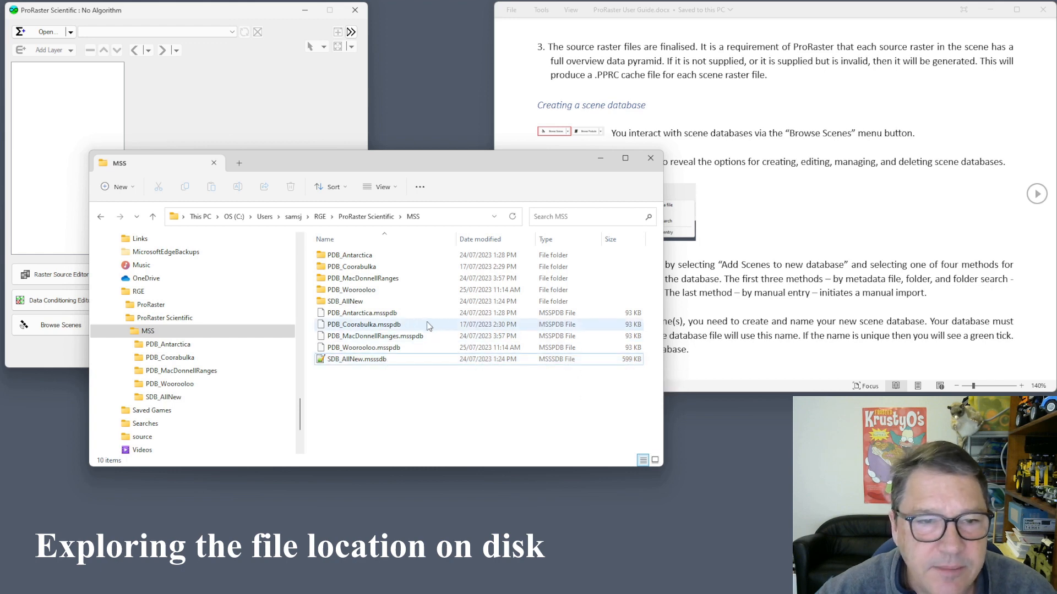
{"action": "left_click", "coordinate": [349, 304]}
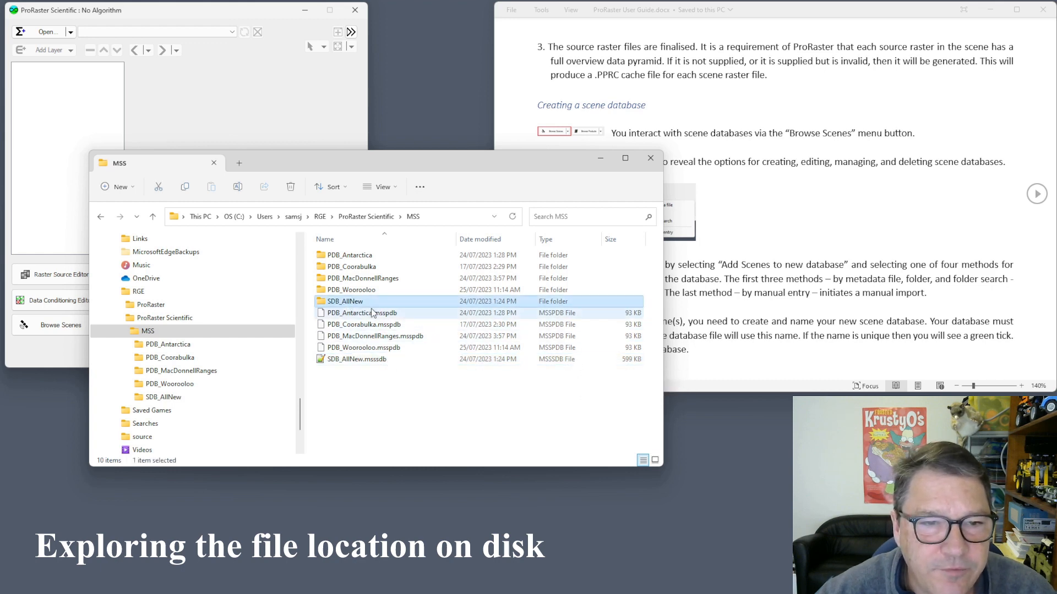
Open the SDB_AllNew folder, look through its 228 LC08 .mvr scene files, and return to MSS.
{"action": "double_click", "coordinate": [337, 303]}
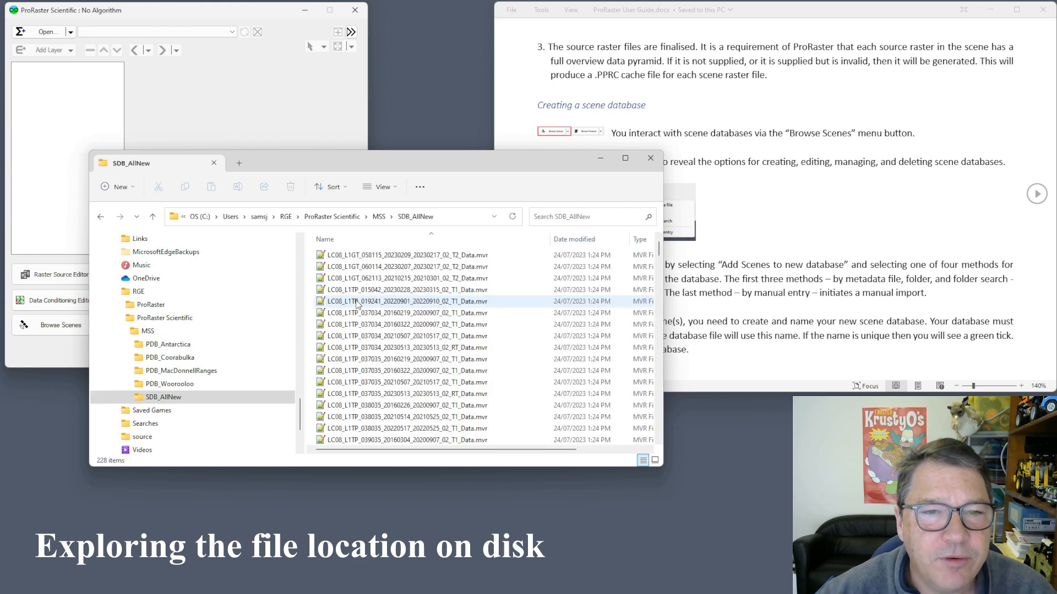
{"action": "left_click", "coordinate": [429, 347]}
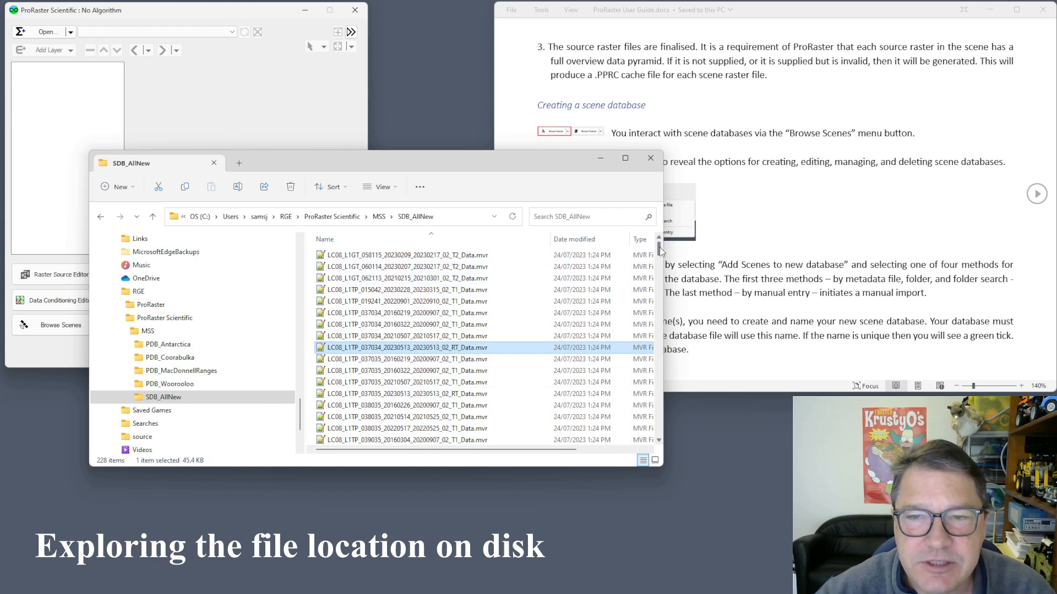
{"action": "mouse_move", "coordinate": [659, 248]}
{"action": "left_mouse_down"}
{"action": "mouse_move", "coordinate": [659, 427]}
{"action": "mouse_move", "coordinate": [660, 249]}
{"action": "left_mouse_up"}
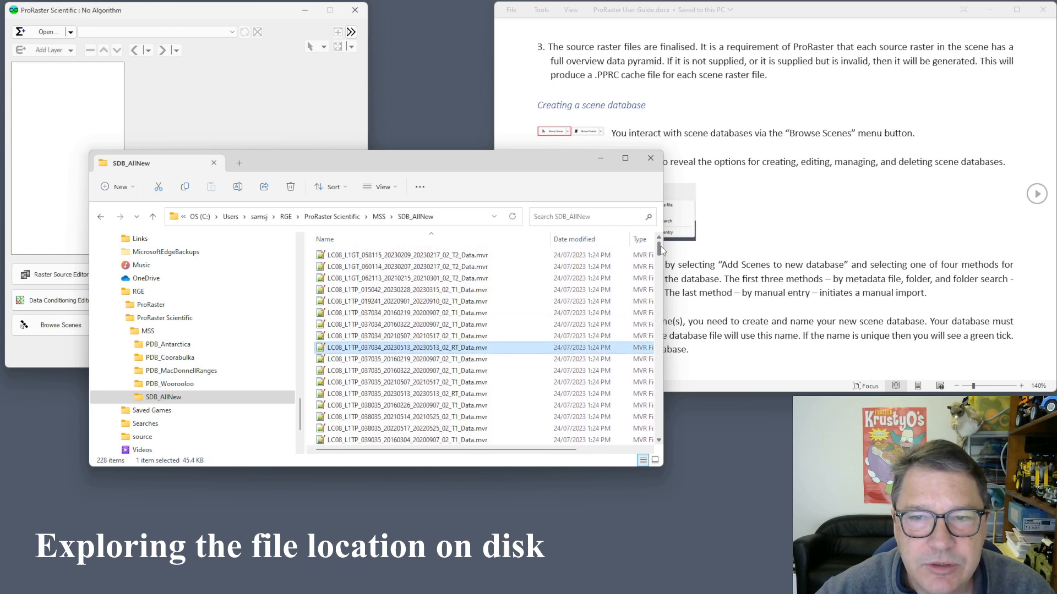
{"action": "left_click", "coordinate": [150, 331]}
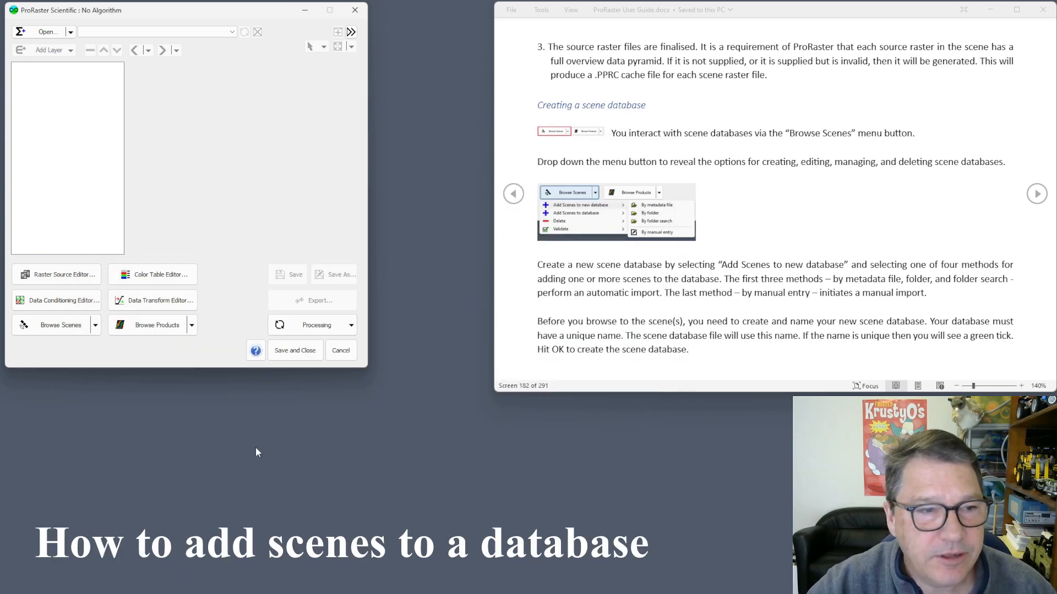
Show the Browse Scenes dropdown's 'Add Scenes to new database' and 'Add Scenes to database' submenus.
{"action": "left_click", "coordinate": [96, 328]}
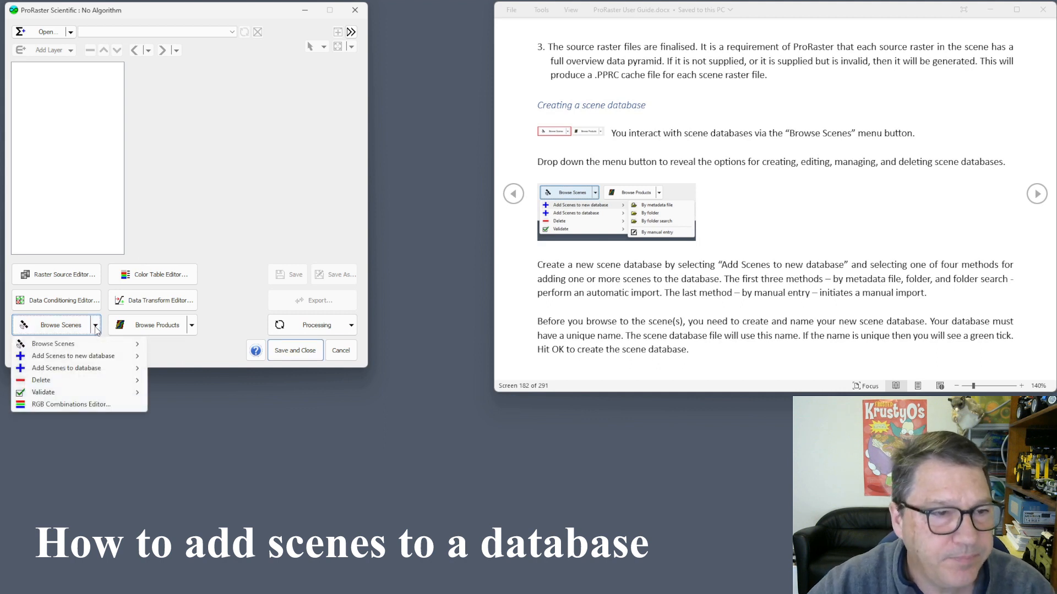
{"action": "mouse_move", "coordinate": [107, 345]}
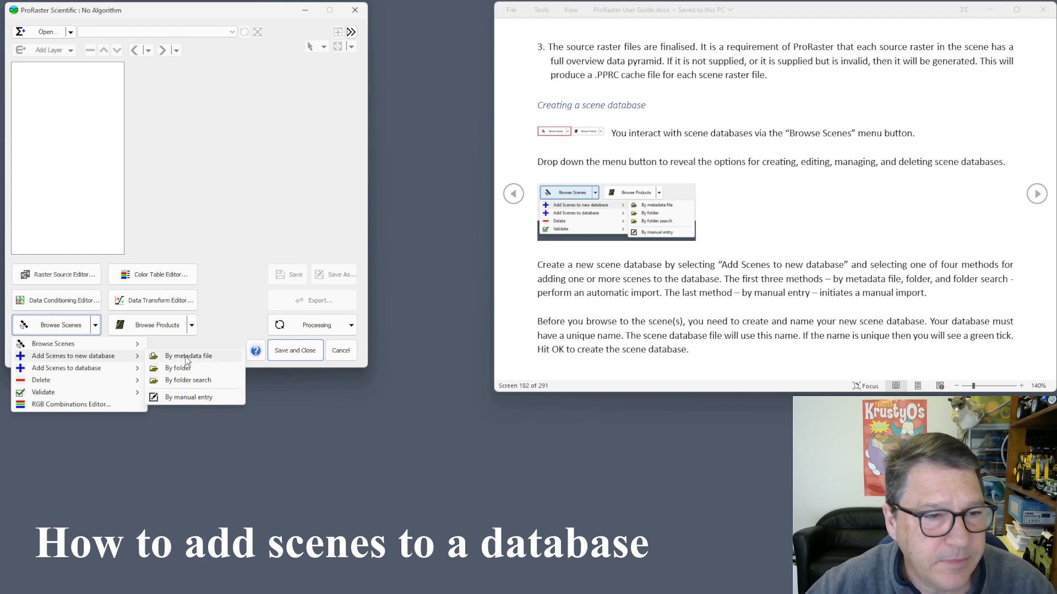
{"action": "mouse_move", "coordinate": [112, 371]}
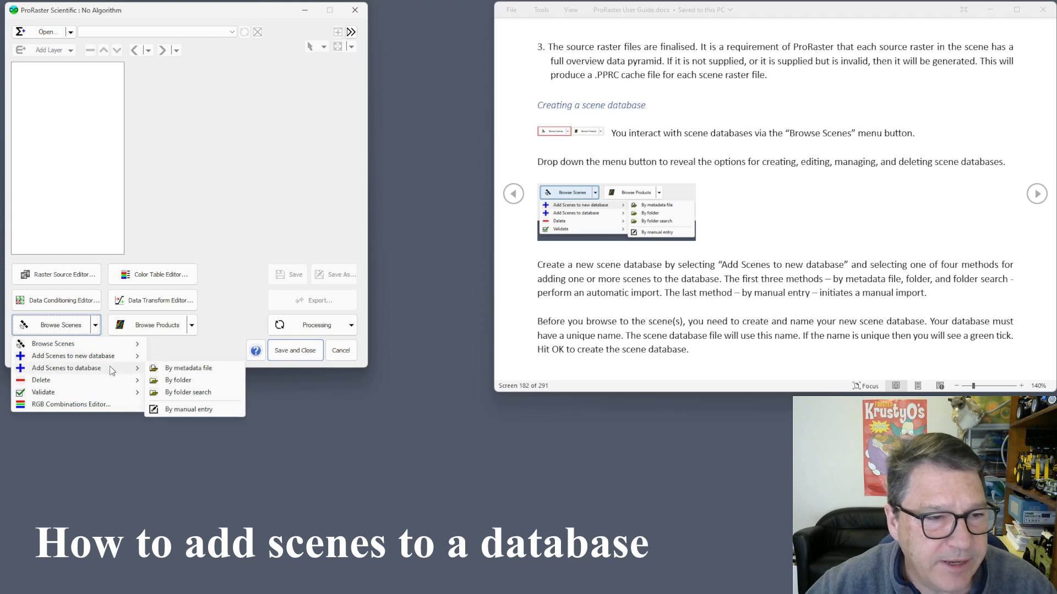
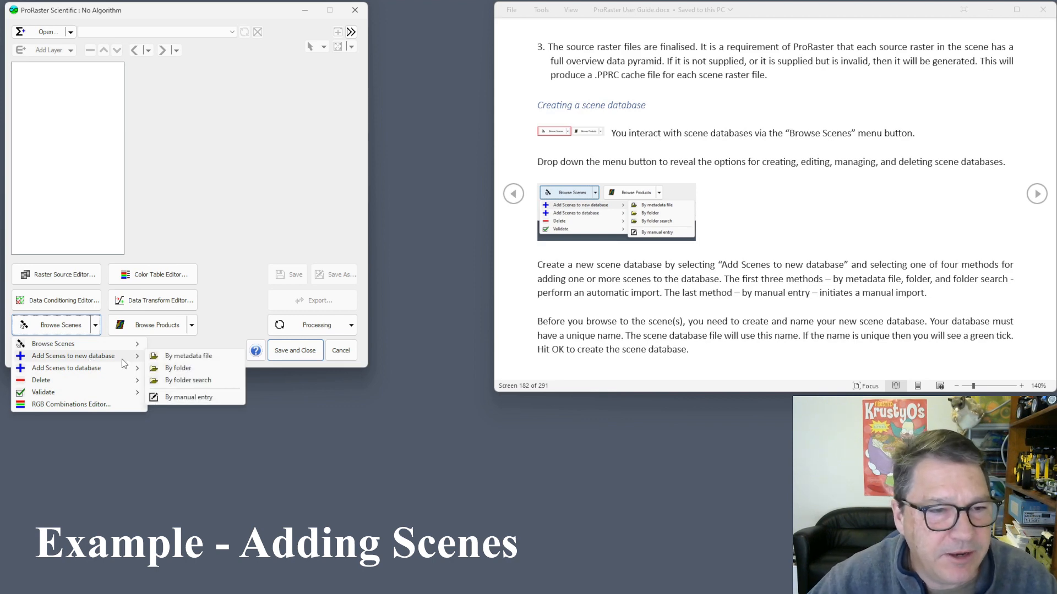
Start a new scene database from a metadata file and name it SDB_YourProjectHere.
{"action": "left_click", "coordinate": [194, 358]}
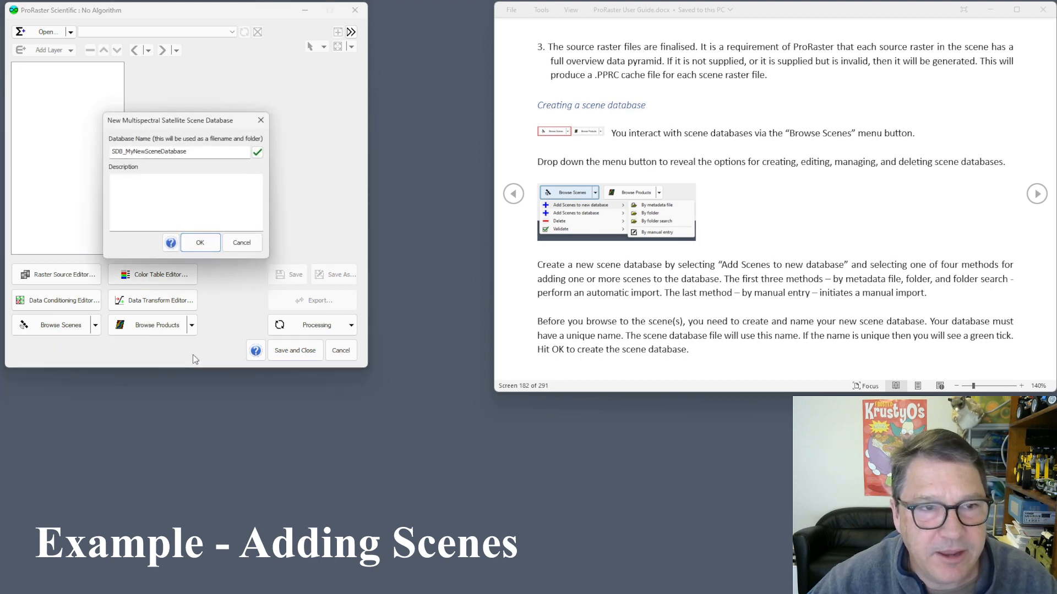
{"action": "left_click_drag", "start_coordinate": [186, 125], "coordinate": [400, 173]}
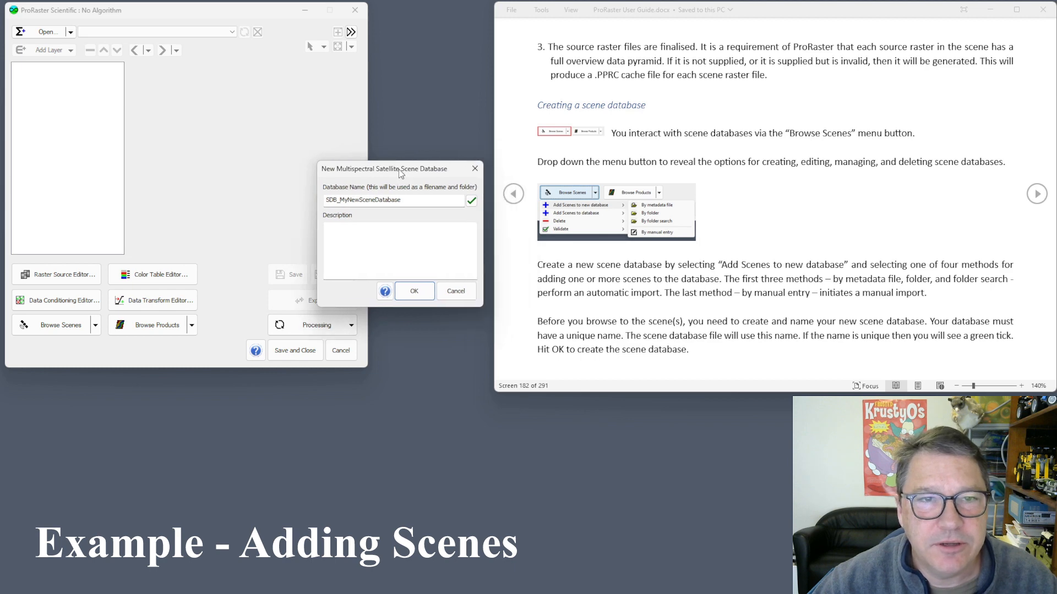
{"action": "left_click", "coordinate": [341, 200]}
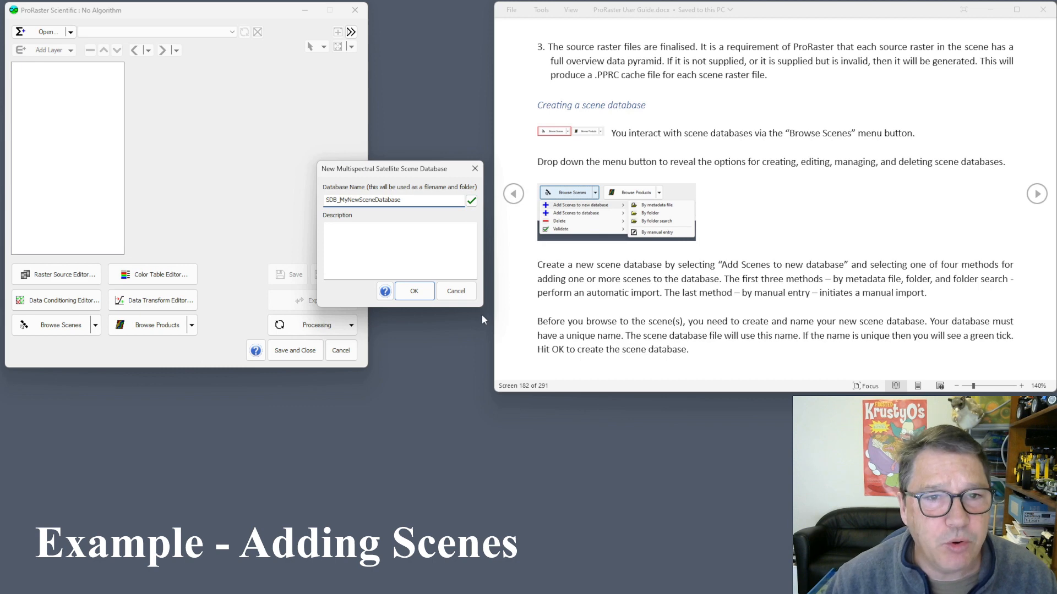
{"action": "key", "text": "shift+End"}
{"action": "type", "text": "All"}
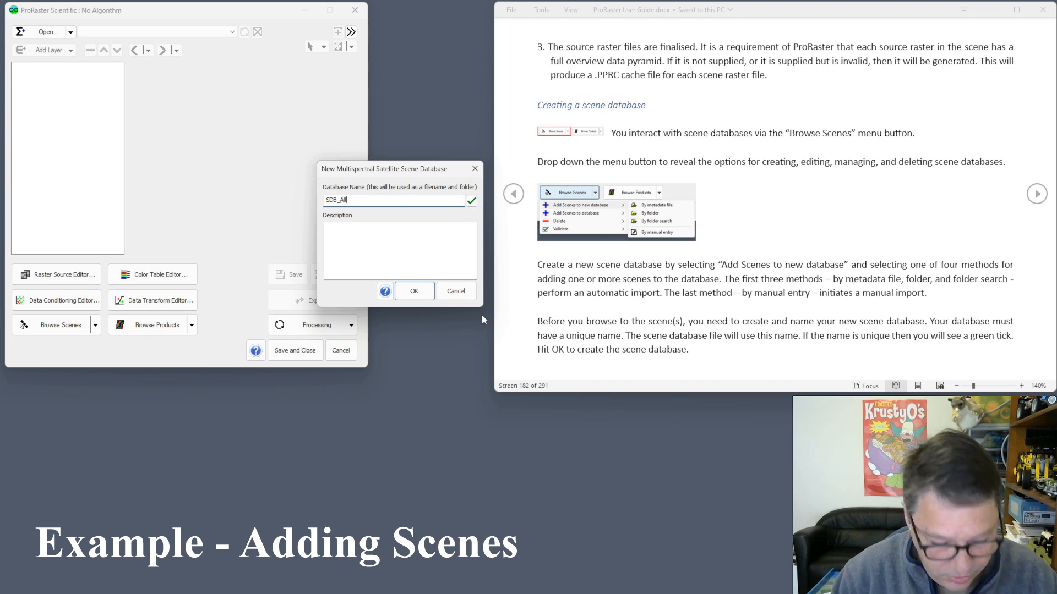
{"action": "type", "text": "New"}
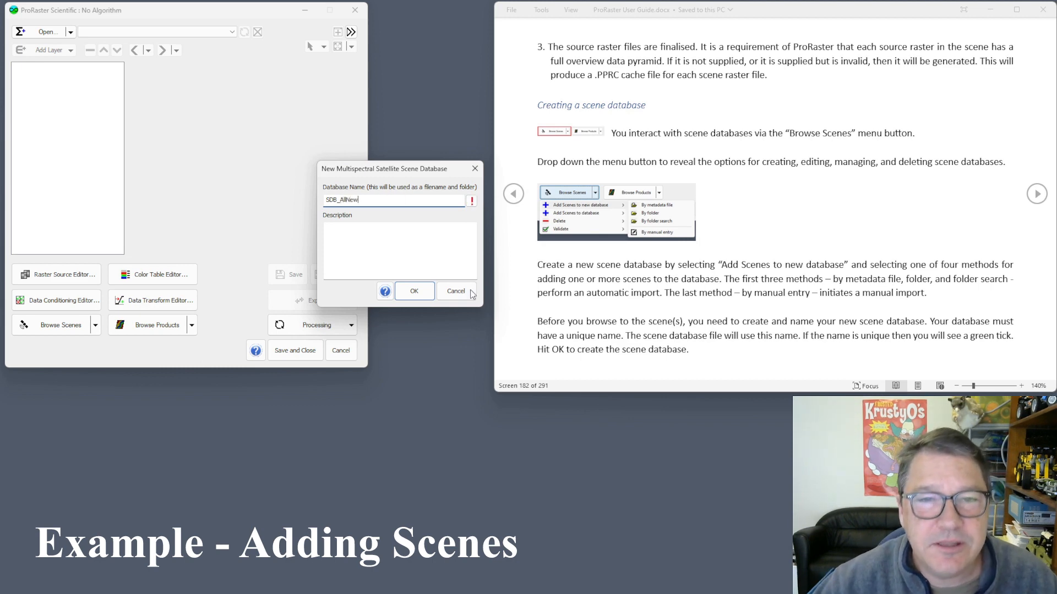
{"action": "mouse_move", "coordinate": [471, 203]}
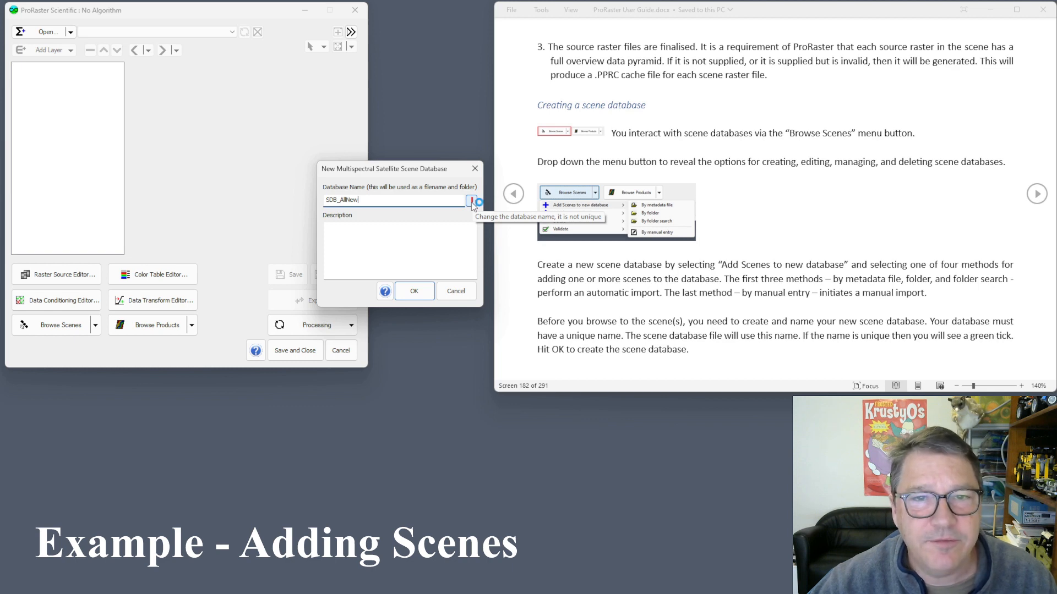
{"action": "left_click", "coordinate": [340, 200]}
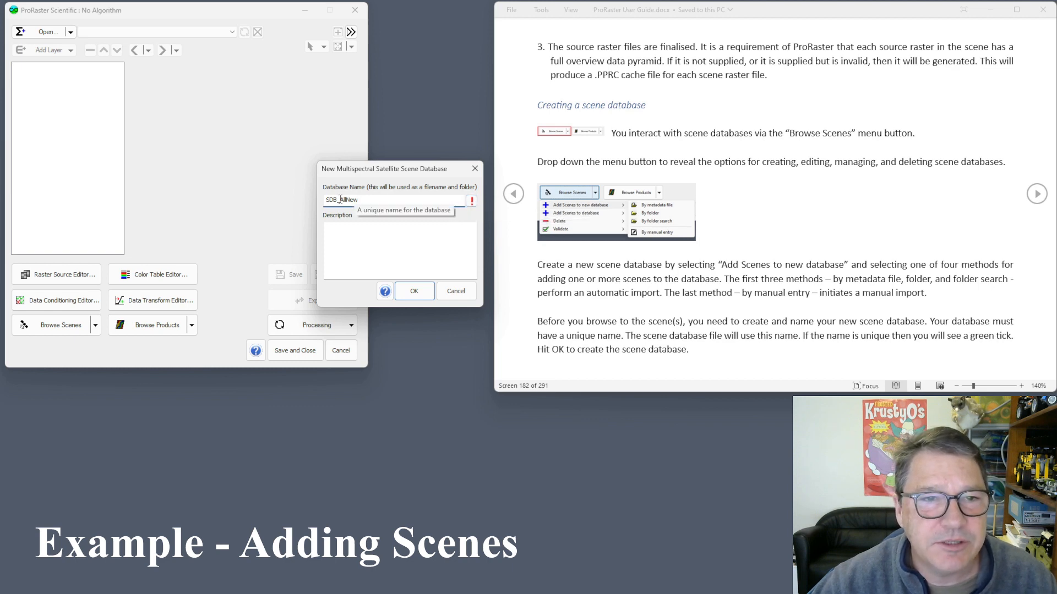
{"action": "left_click", "coordinate": [378, 198], "text": "shift"}
{"action": "type", "text": "YourProjectHere"}
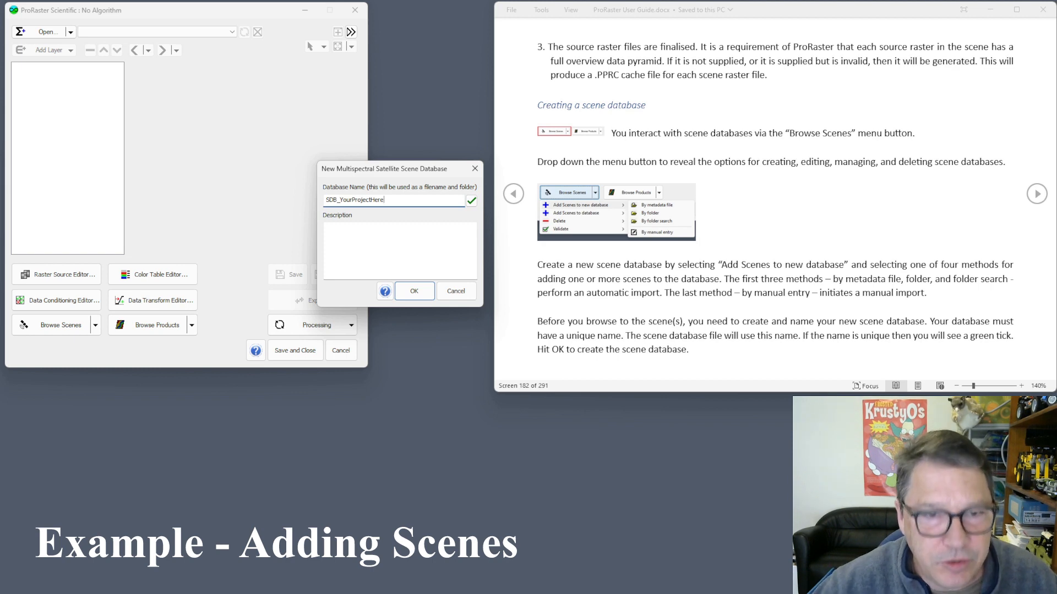
{"action": "left_click", "coordinate": [388, 237]}
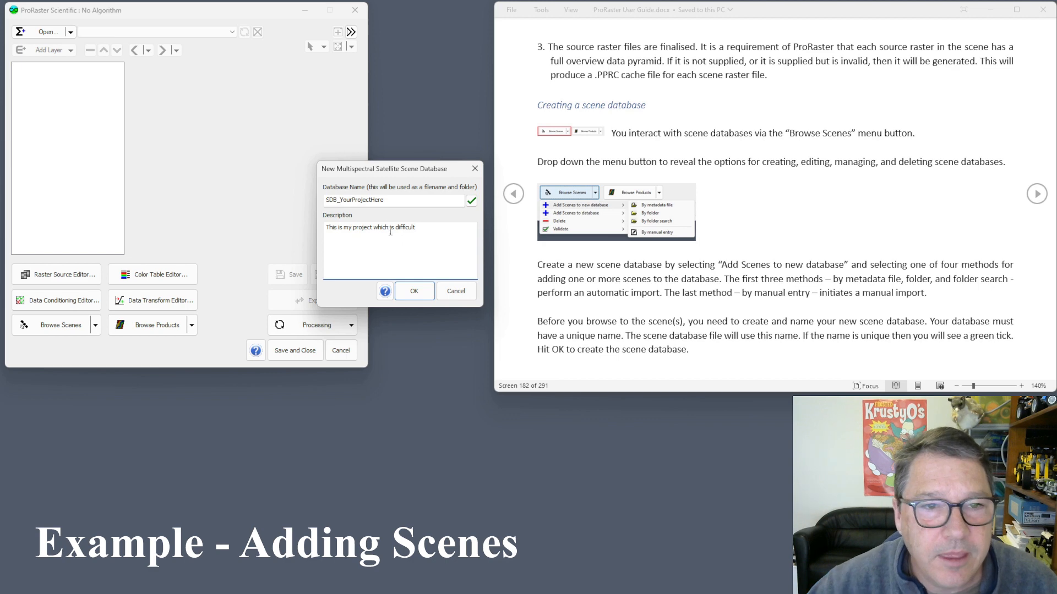
Create the database with the Coorabulka QLD LC08_L1TP_098076_20230407 scene from its _MTL.txt file.
{"action": "left_click", "coordinate": [414, 291]}
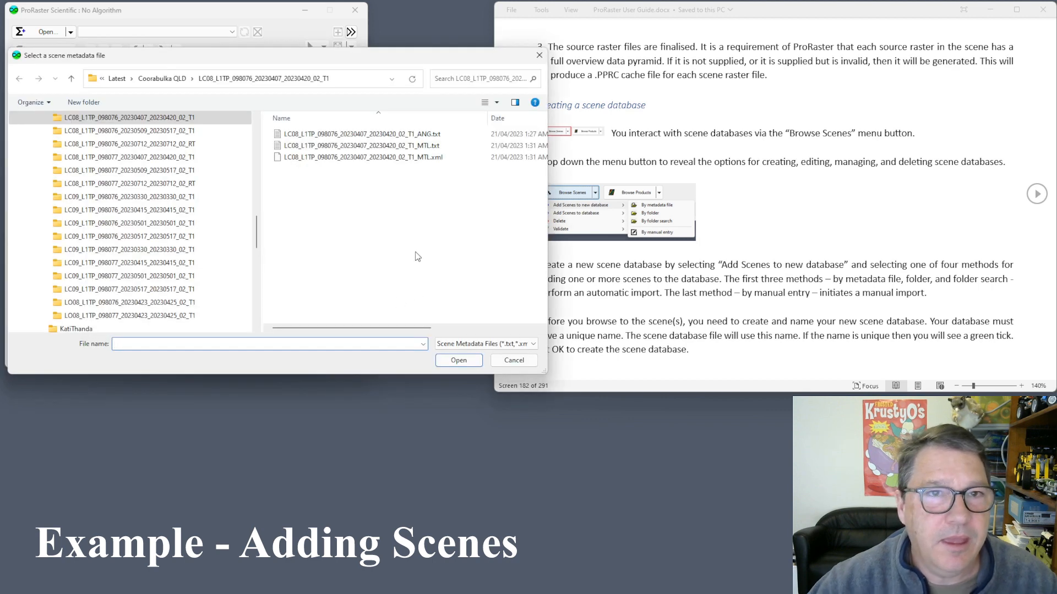
{"action": "left_click_drag", "start_coordinate": [239, 60], "coordinate": [369, 105]}
{"action": "left_click_drag", "start_coordinate": [388, 286], "coordinate": [388, 274]}
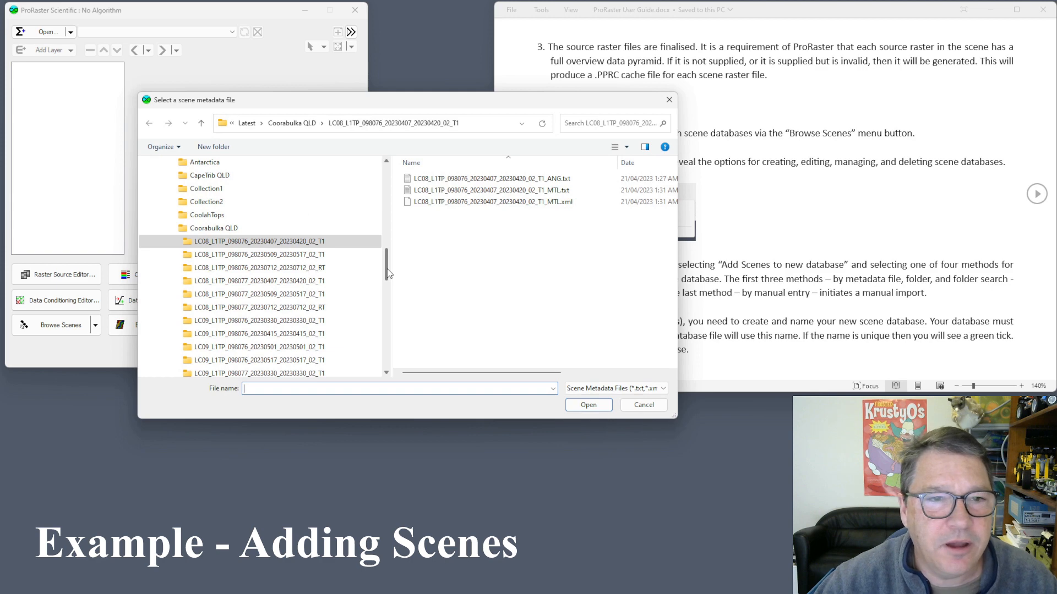
{"action": "left_click", "coordinate": [213, 228]}
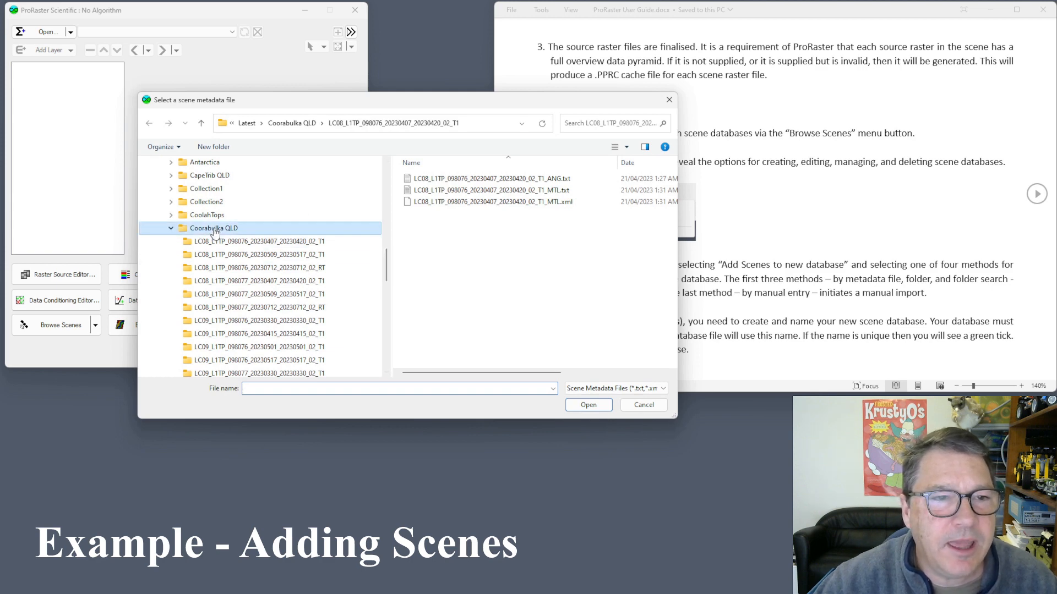
{"action": "left_click", "coordinate": [229, 243]}
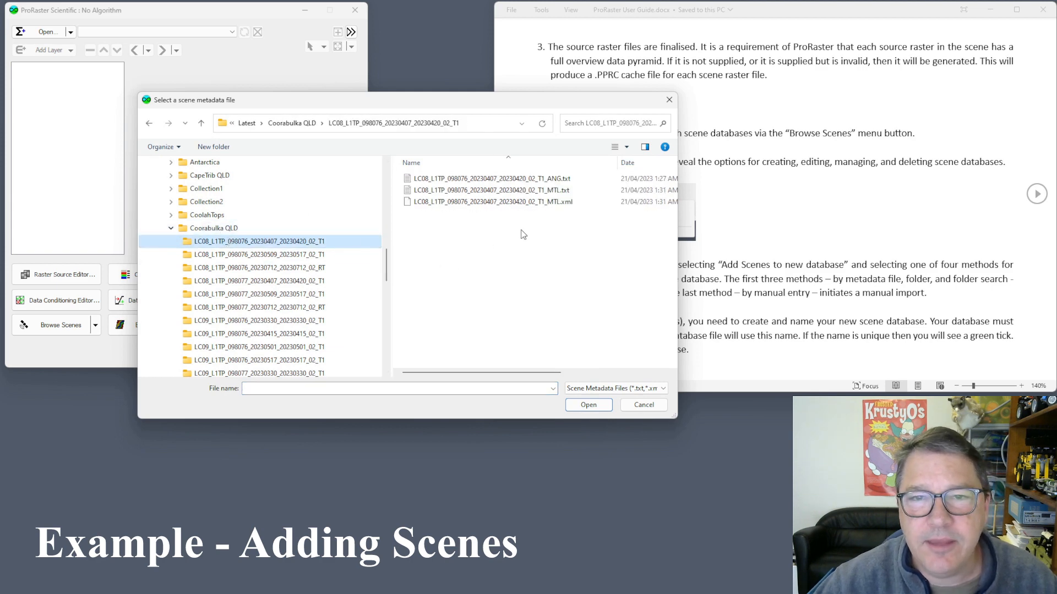
{"action": "left_click", "coordinate": [536, 192]}
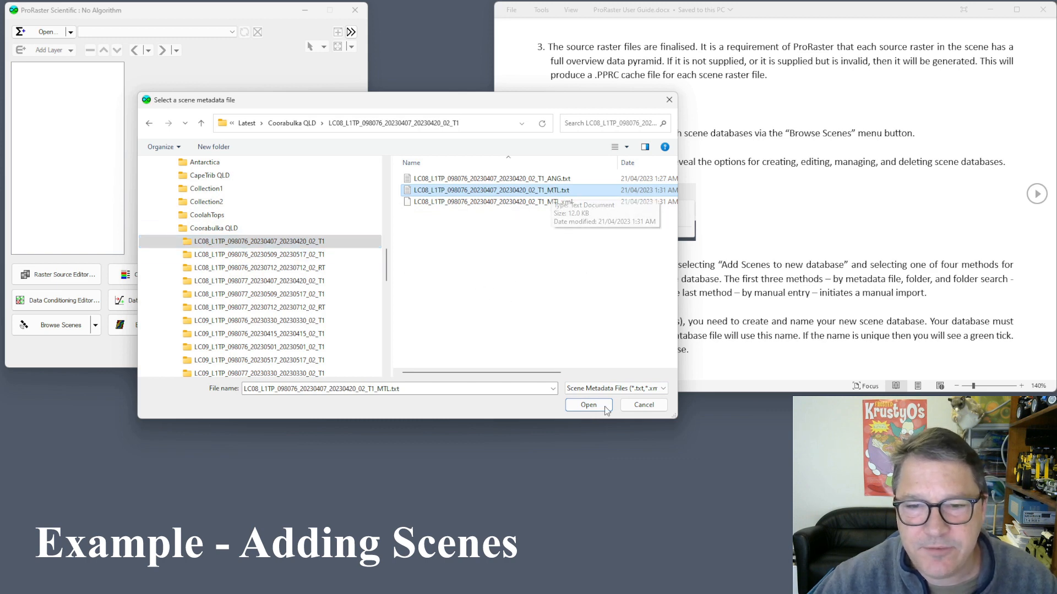
{"action": "left_click", "coordinate": [588, 405]}
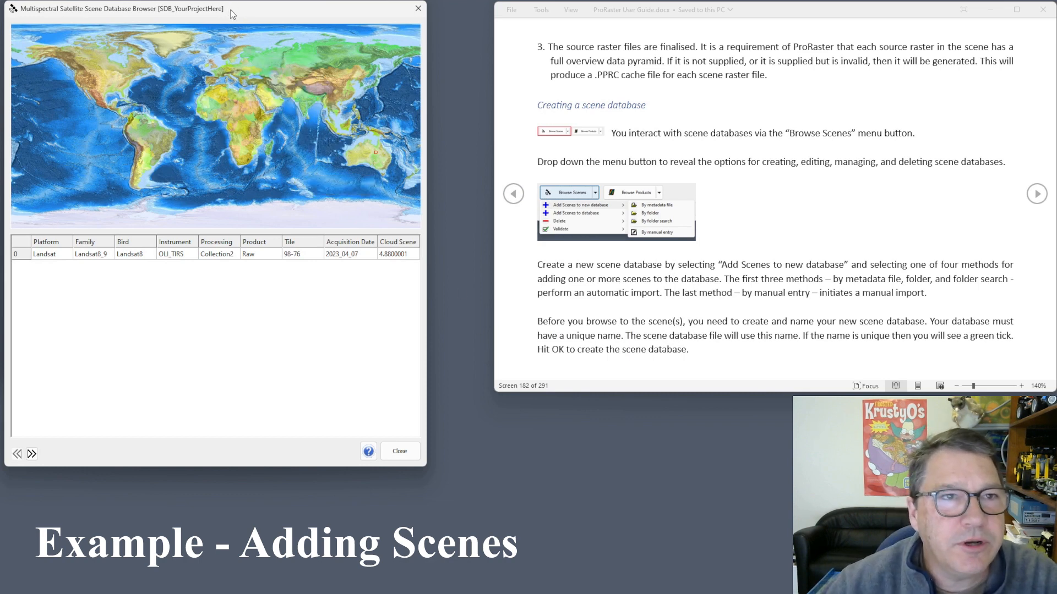
Move the scene database browser aside and bring the MSS folder window into view.
{"action": "left_click_drag", "start_coordinate": [232, 10], "coordinate": [372, 62]}
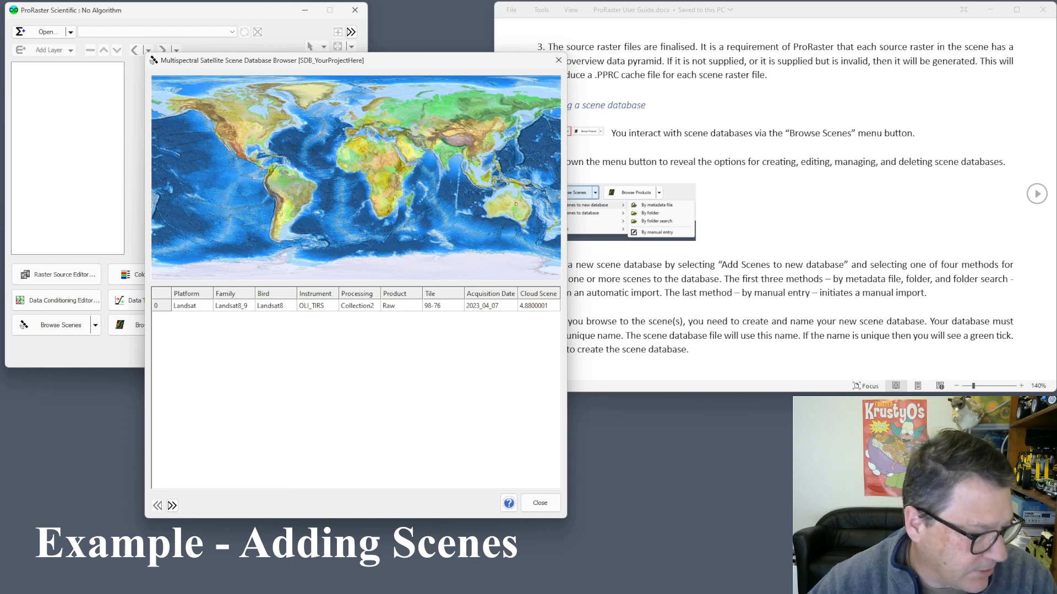
{"action": "left_click_drag", "start_coordinate": [0, 278], "coordinate": [494, 121]}
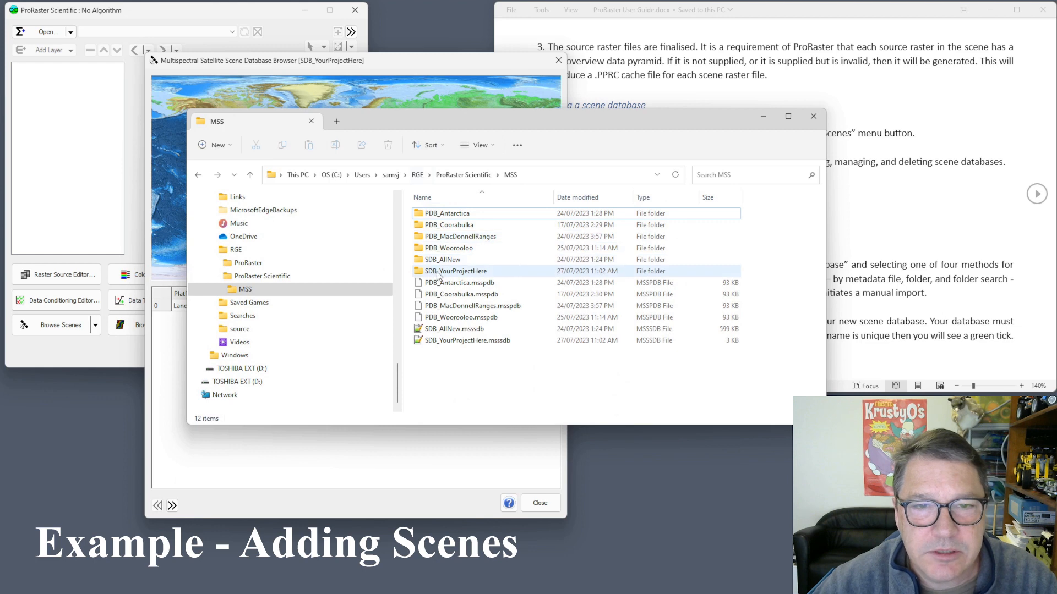
Open the SDB_YourProjectHere folder to confirm its single 46 KB .mvr file, then minimize Explorer.
{"action": "left_click", "coordinate": [450, 344]}
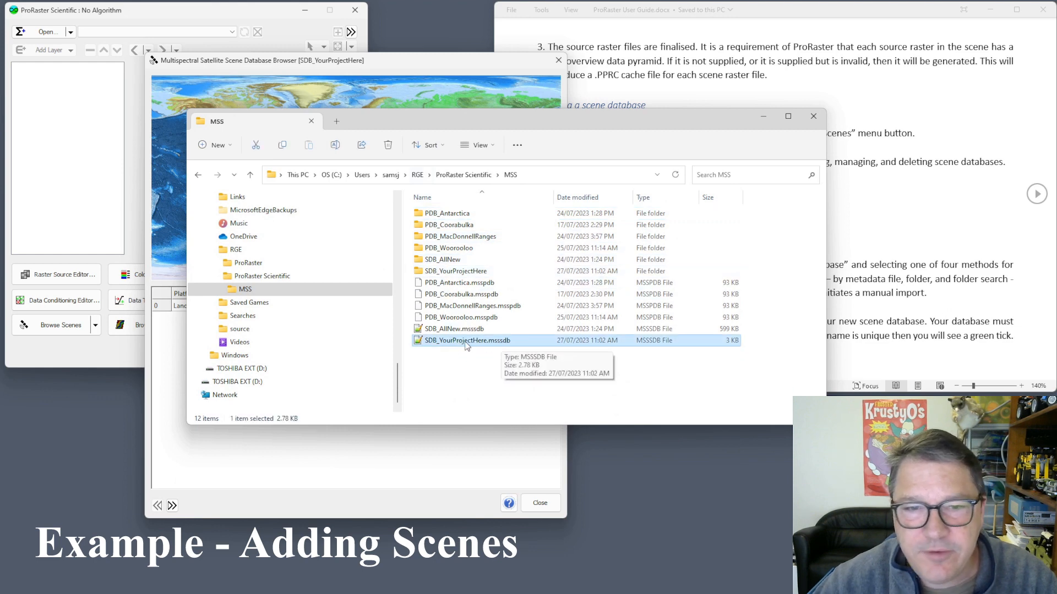
{"action": "left_click", "coordinate": [454, 275]}
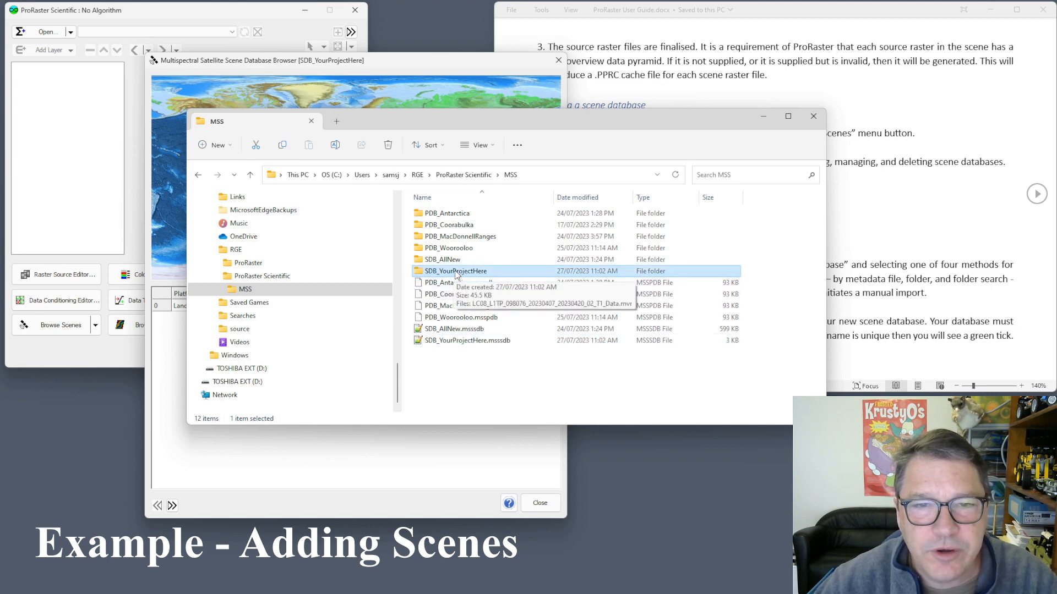
{"action": "double_click", "coordinate": [456, 273]}
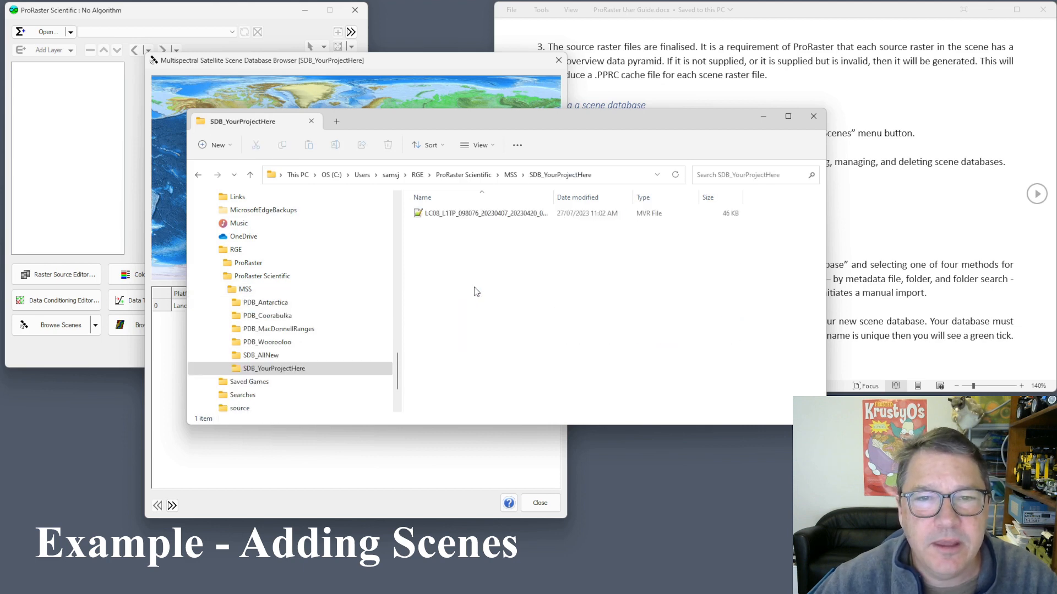
{"action": "left_click", "coordinate": [543, 216]}
{"action": "left_click_drag", "start_coordinate": [553, 194], "coordinate": [608, 194]}
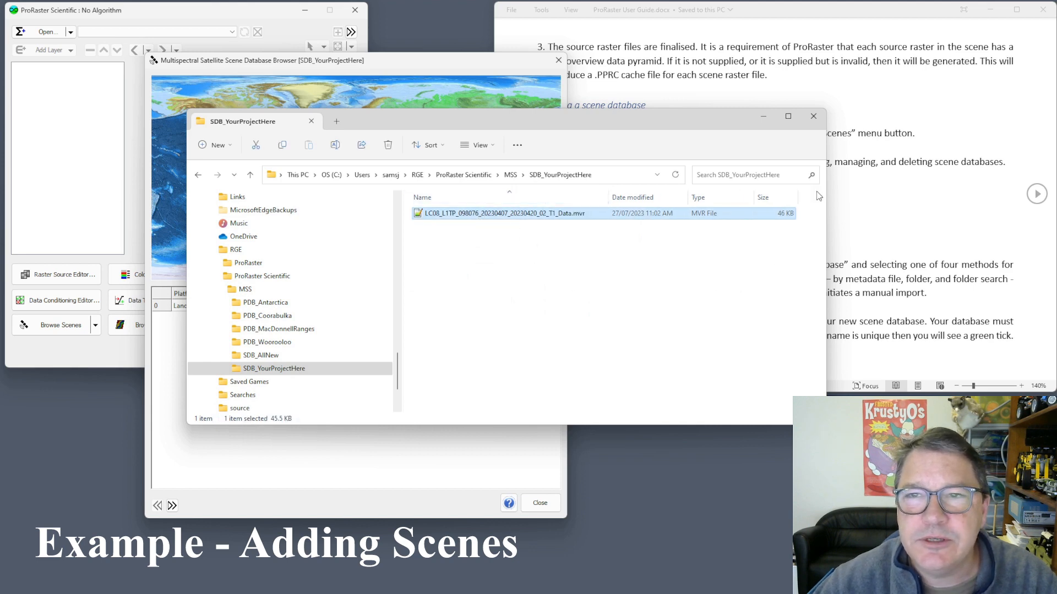
{"action": "left_click", "coordinate": [765, 120]}
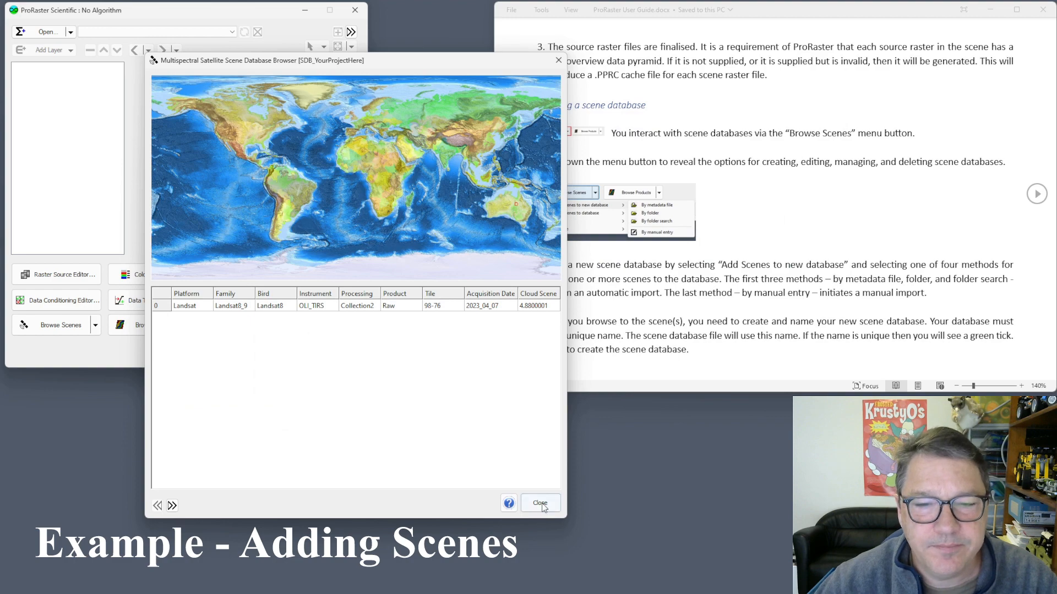
Inspect the lone Landsat scene and its column options without changes, then close the browser.
{"action": "left_click", "coordinate": [168, 307]}
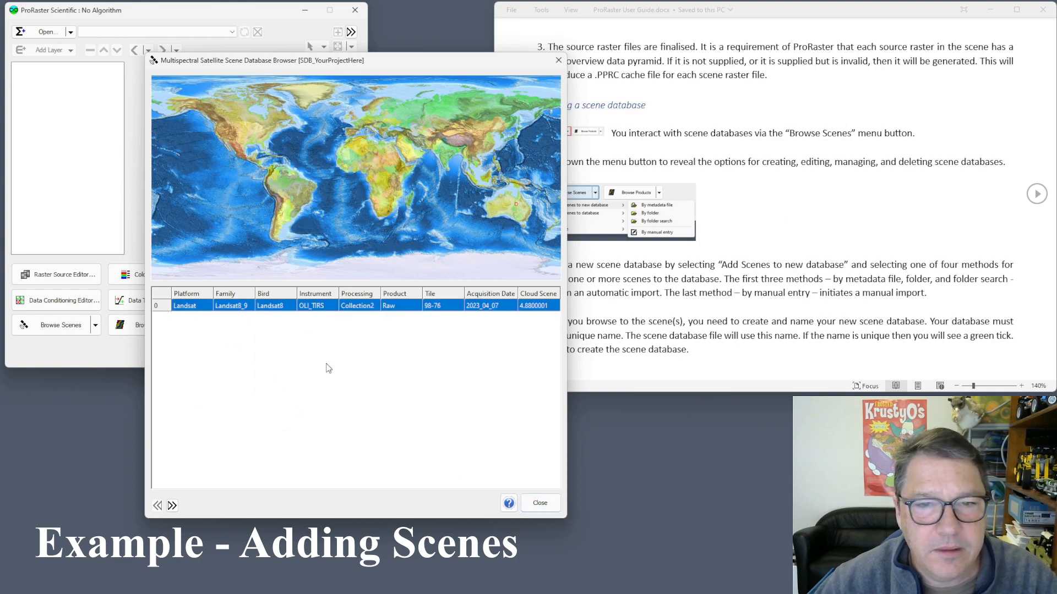
{"action": "scroll", "coordinate": [515, 205], "scroll_direction": "up", "scroll_amount": 5}
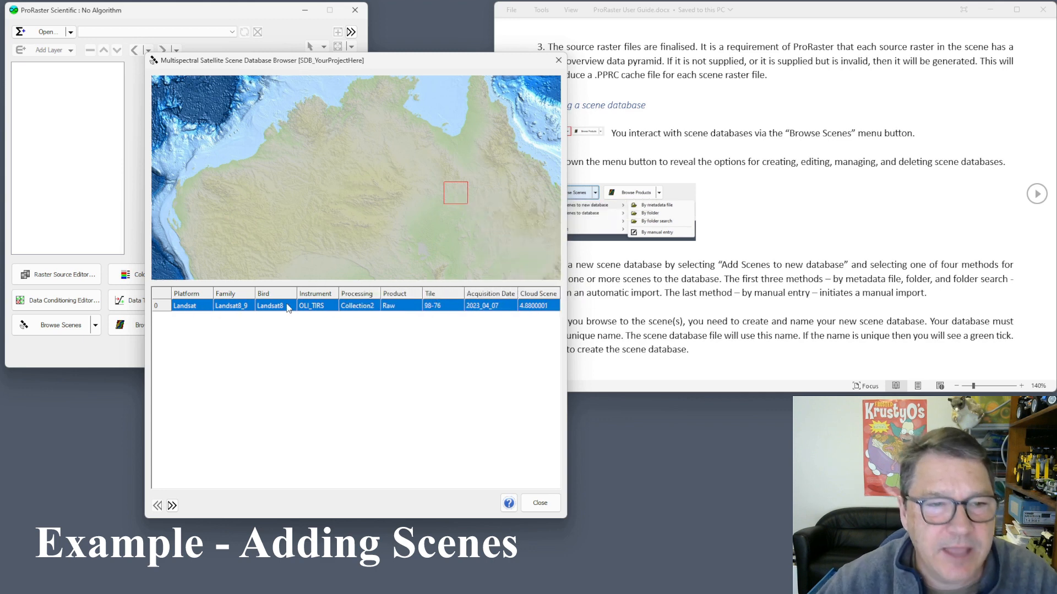
{"action": "right_click", "coordinate": [405, 307]}
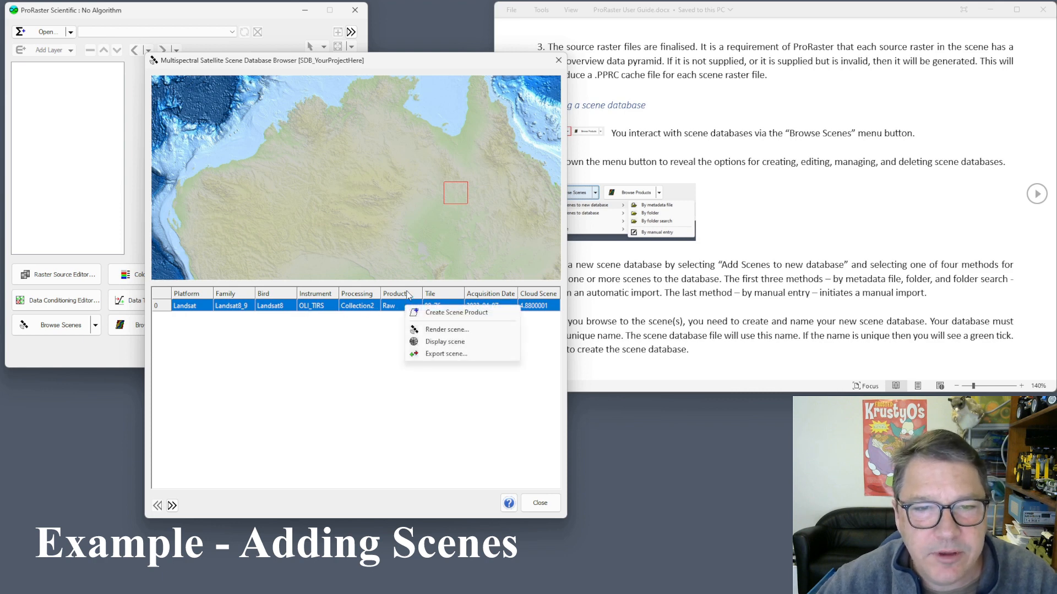
{"action": "left_click", "coordinate": [409, 295]}
{"action": "right_click", "coordinate": [402, 294]}
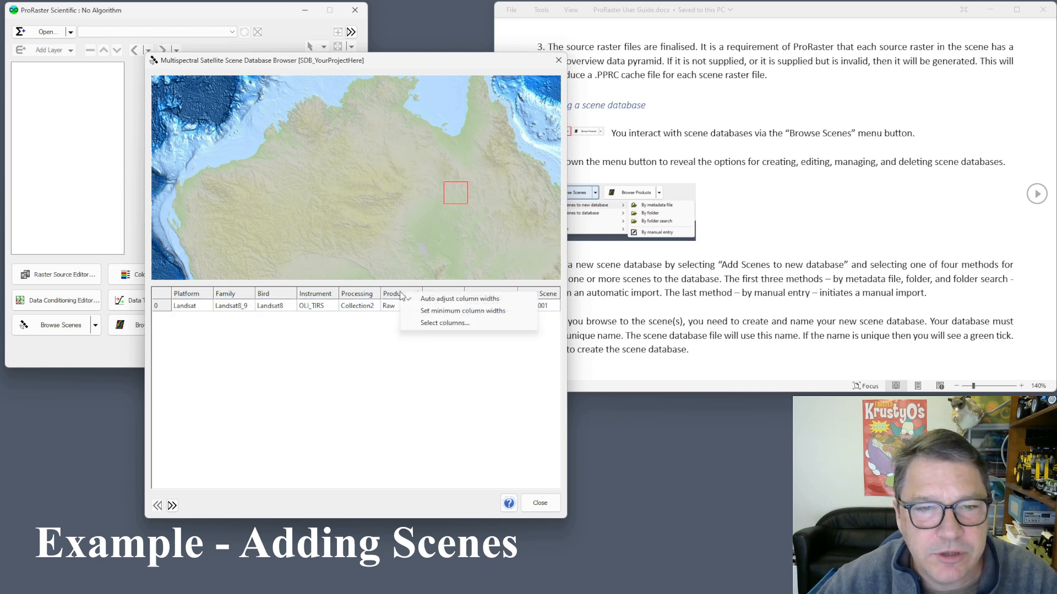
{"action": "left_click", "coordinate": [435, 323]}
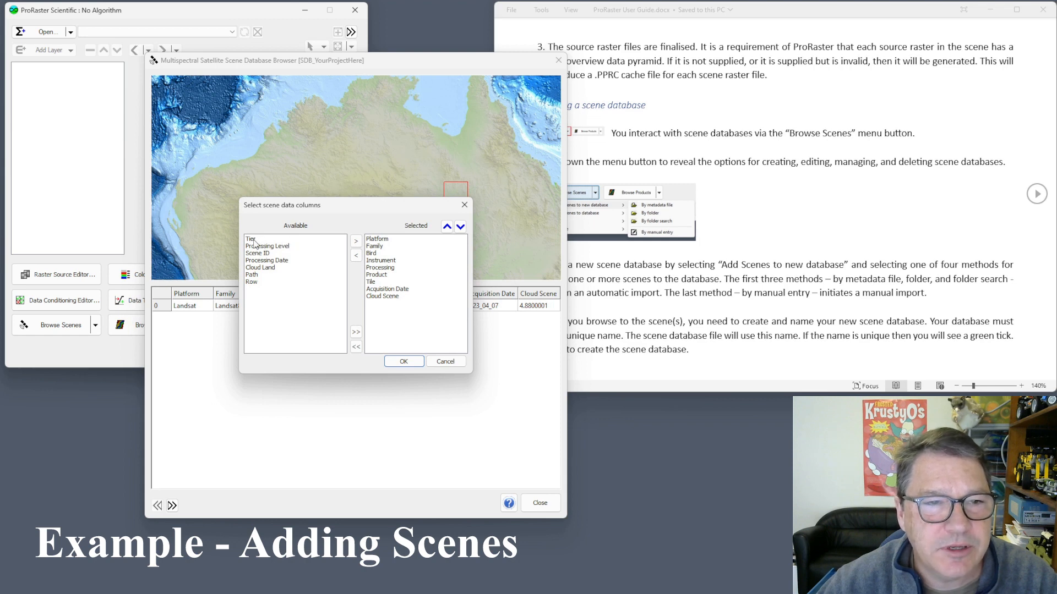
{"action": "left_click", "coordinate": [454, 362]}
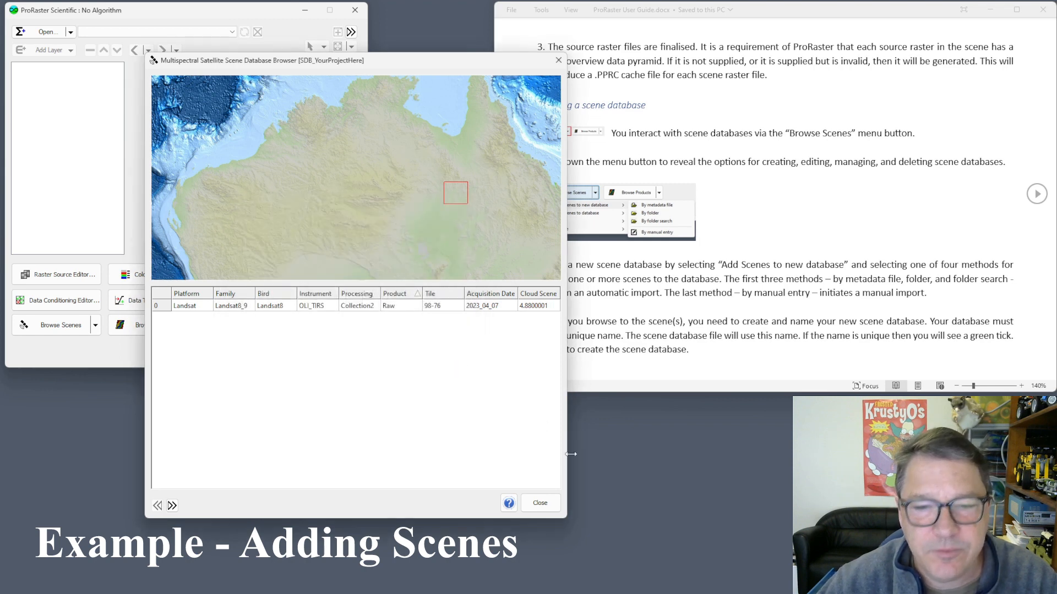
{"action": "left_click", "coordinate": [542, 501]}
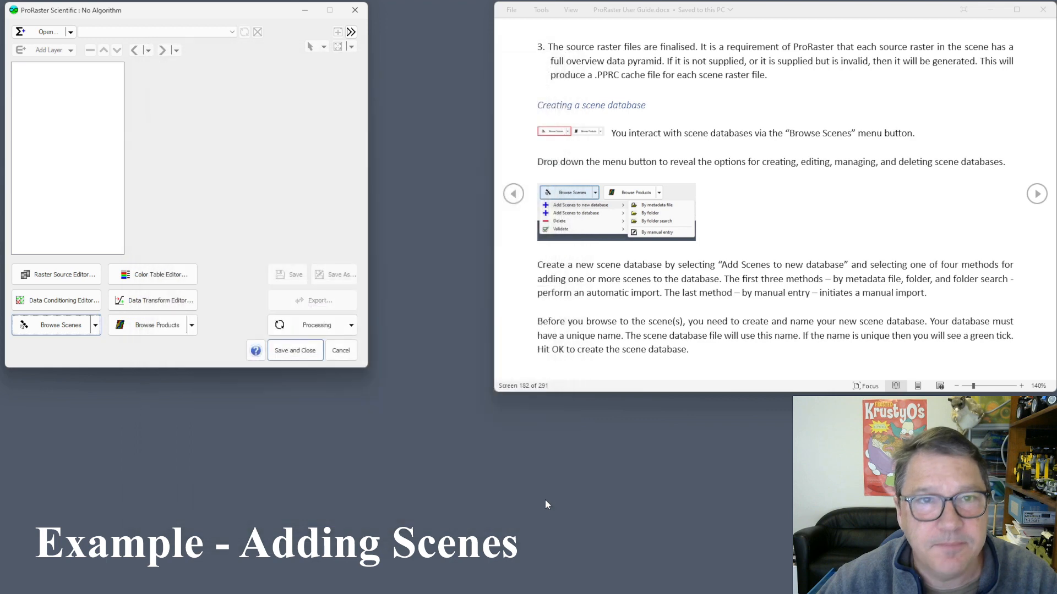
Choose to add scenes by metadata file into the SDB_YourProjectHere database.
{"action": "left_click", "coordinate": [95, 326]}
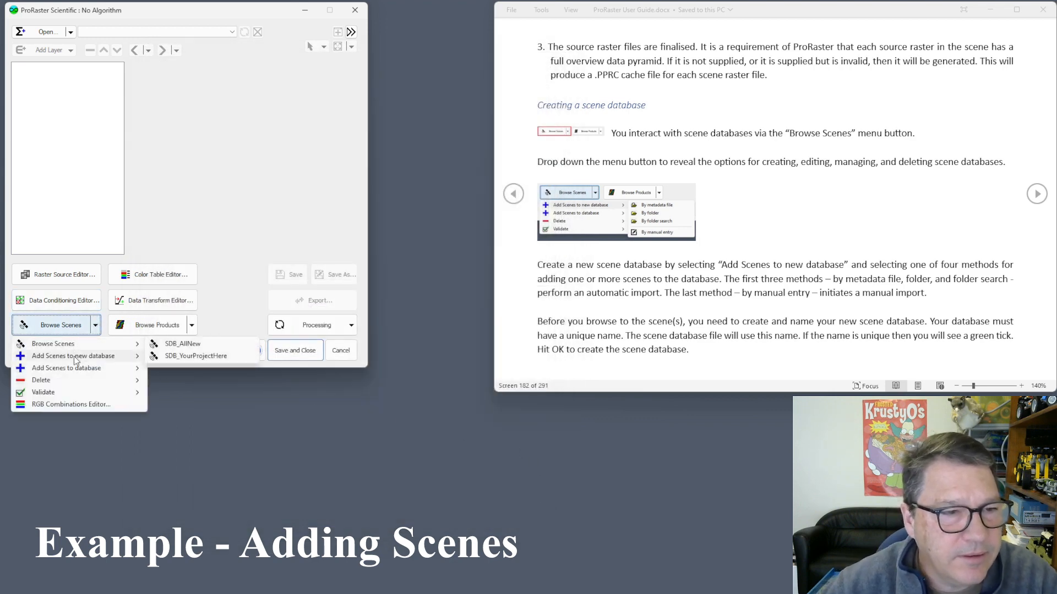
{"action": "mouse_move", "coordinate": [77, 370]}
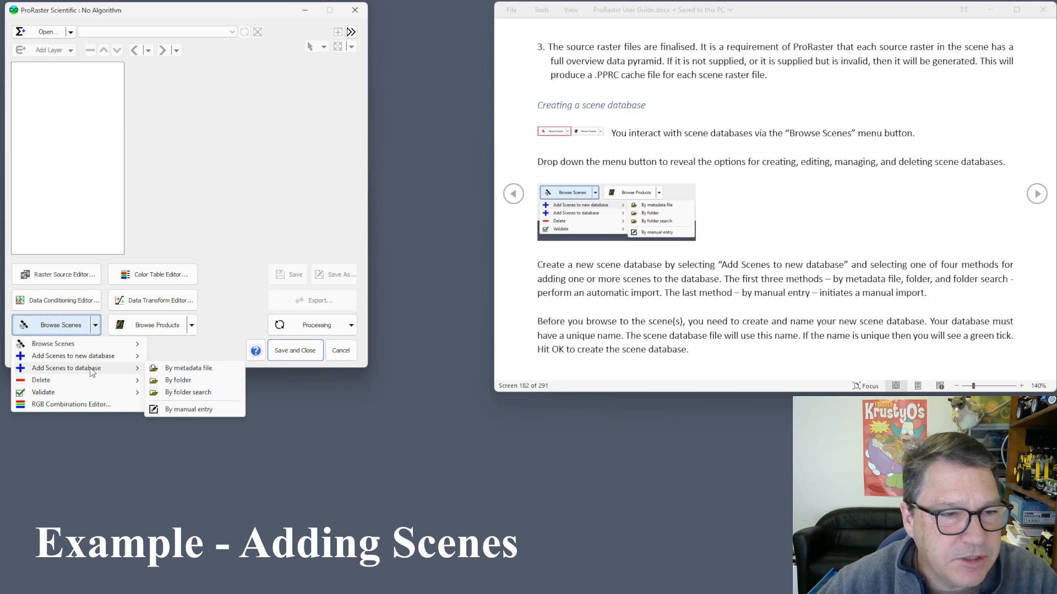
{"action": "left_click", "coordinate": [195, 371]}
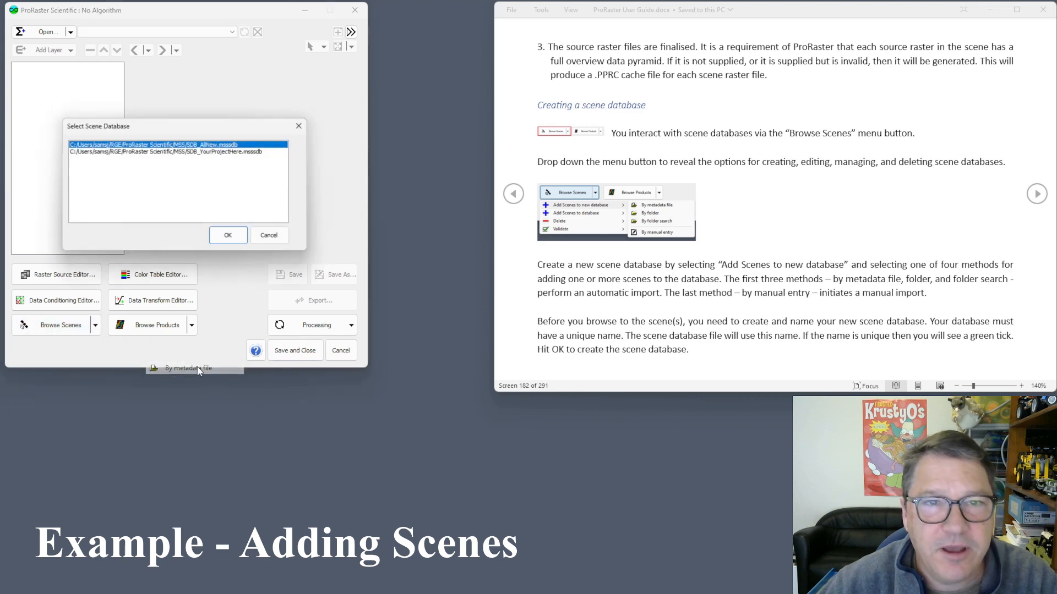
{"action": "left_click", "coordinate": [209, 151]}
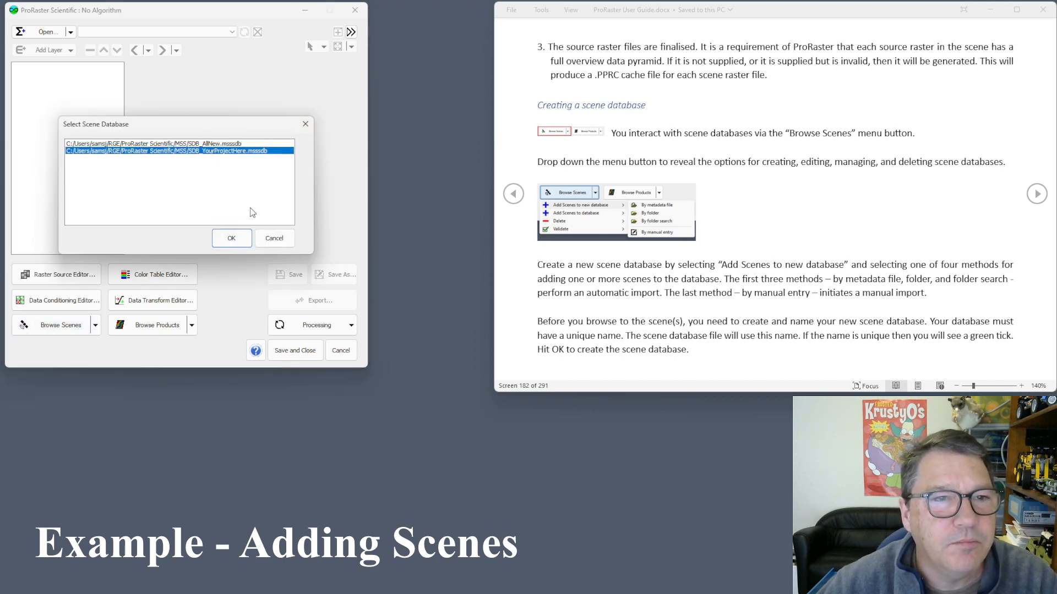
{"action": "left_click", "coordinate": [232, 239]}
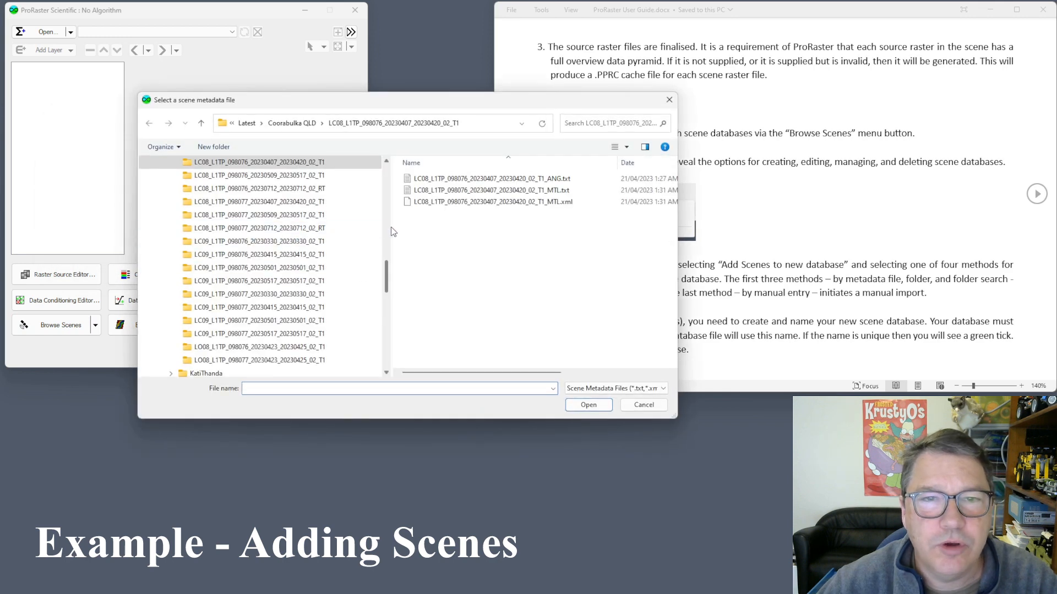
Import the Sentinel 2A L1C scene from its .SAFE folder's MTD_MSIL1C.xml file.
{"action": "scroll", "coordinate": [204, 238], "scroll_direction": "up", "scroll_amount": 6}
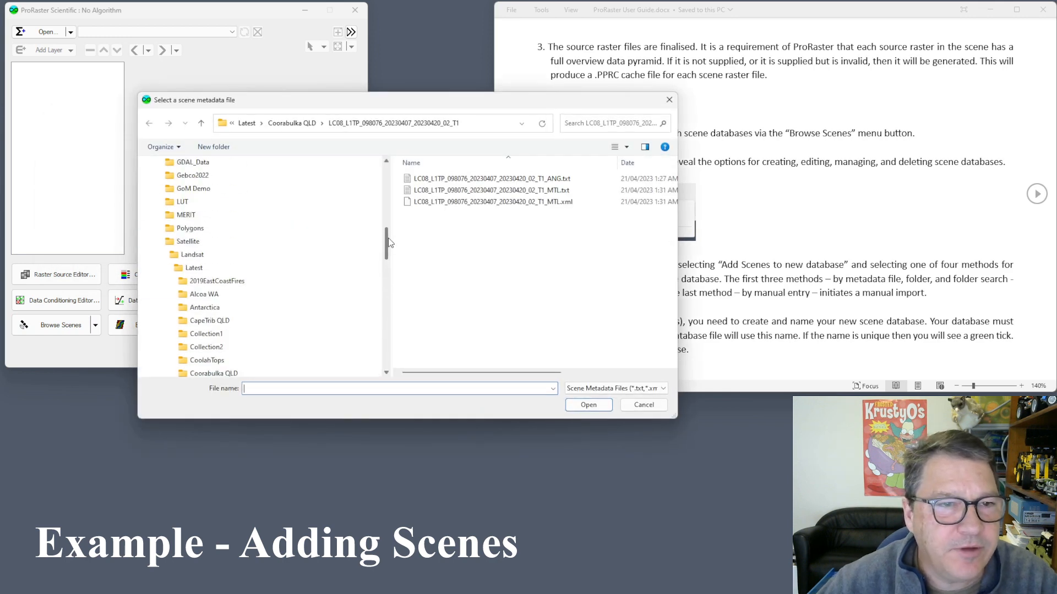
{"action": "left_click", "coordinate": [204, 239]}
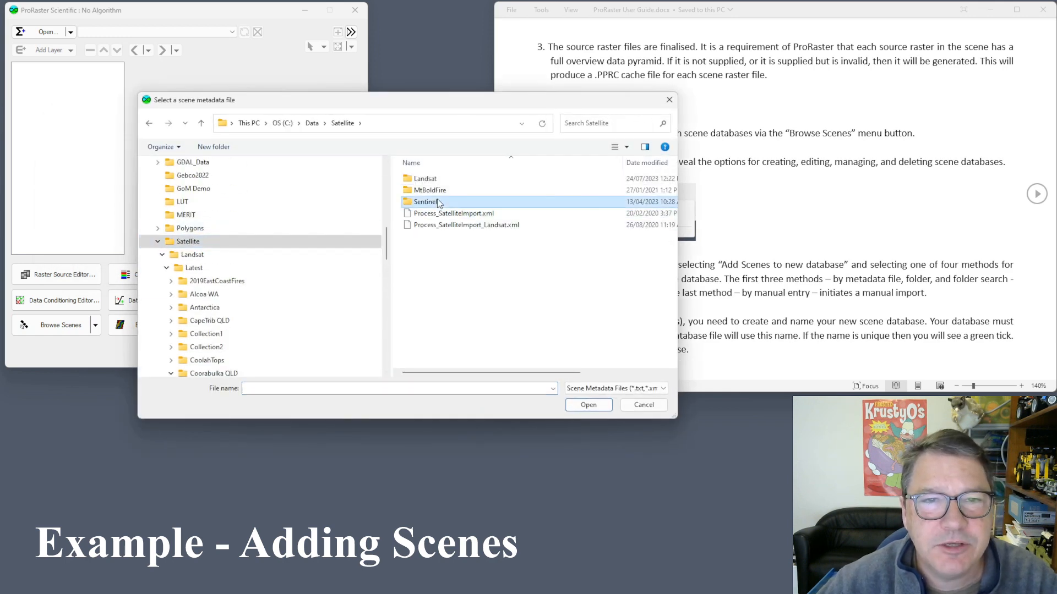
{"action": "double_click", "coordinate": [433, 202]}
{"action": "double_click", "coordinate": [441, 179]}
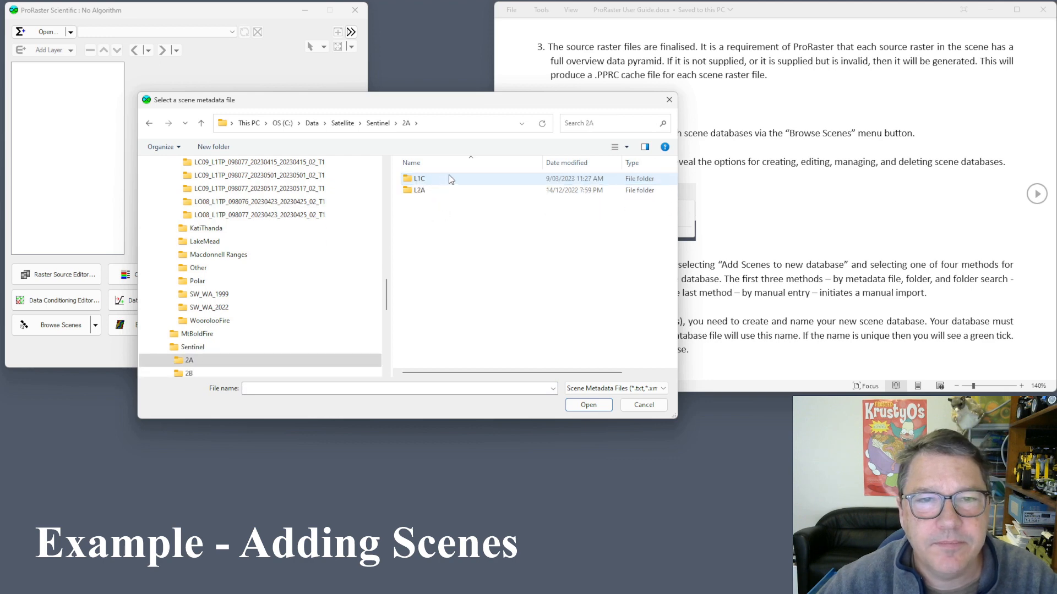
{"action": "double_click", "coordinate": [422, 182]}
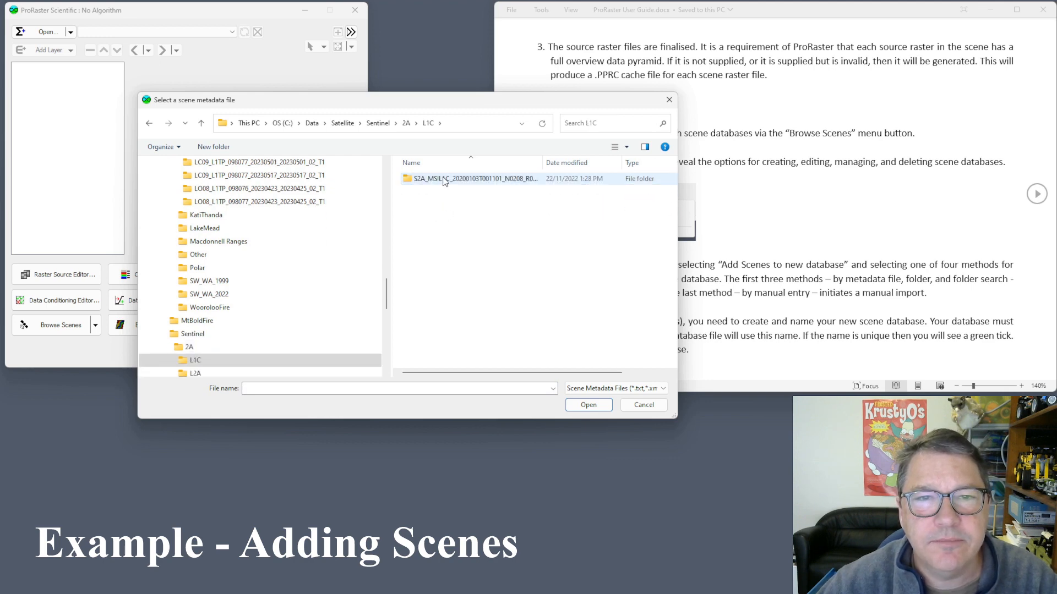
{"action": "double_click", "coordinate": [440, 178]}
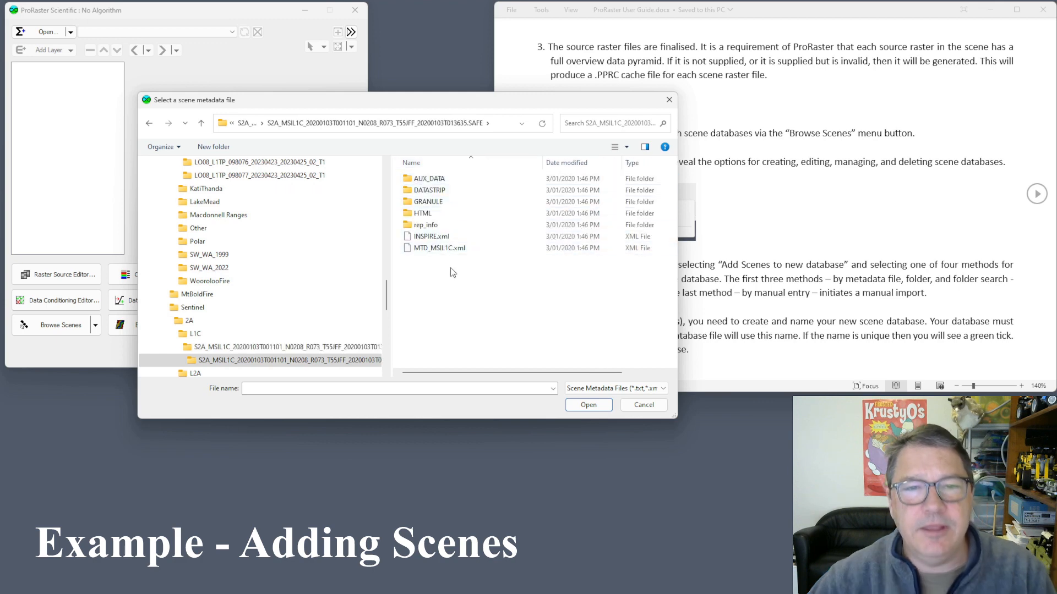
{"action": "left_click", "coordinate": [440, 250]}
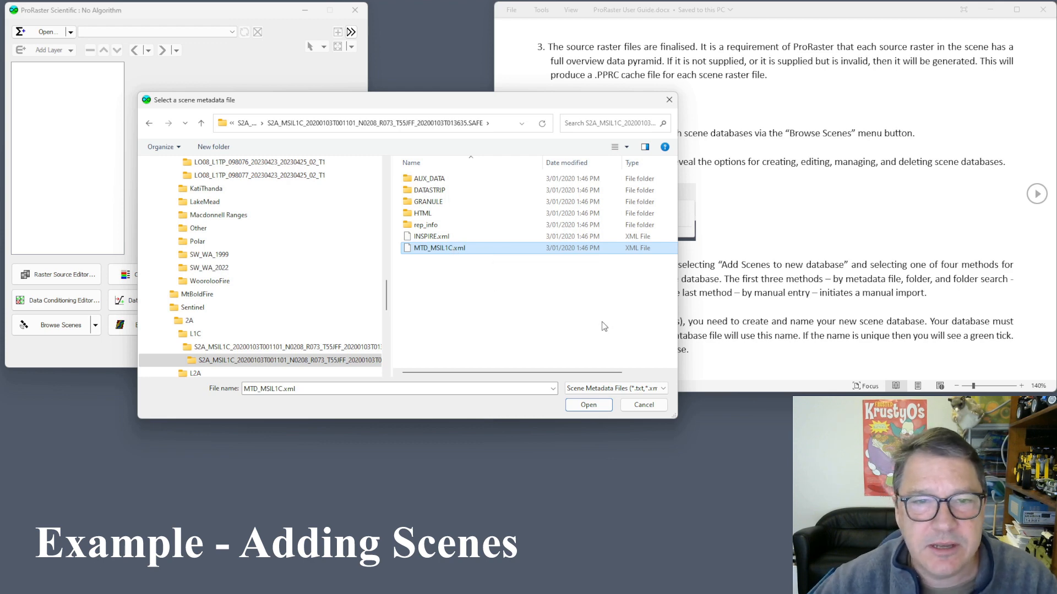
{"action": "left_click", "coordinate": [603, 410]}
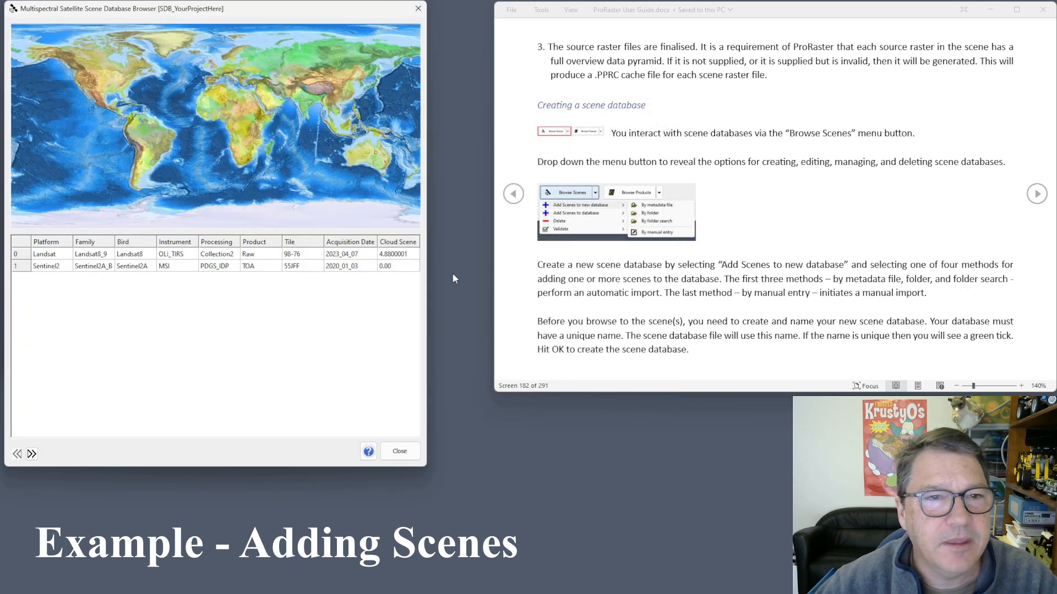
Compare the Sentinel2 and Landsat footprints over eastern Australia, then close the browser.
{"action": "left_click", "coordinate": [22, 266]}
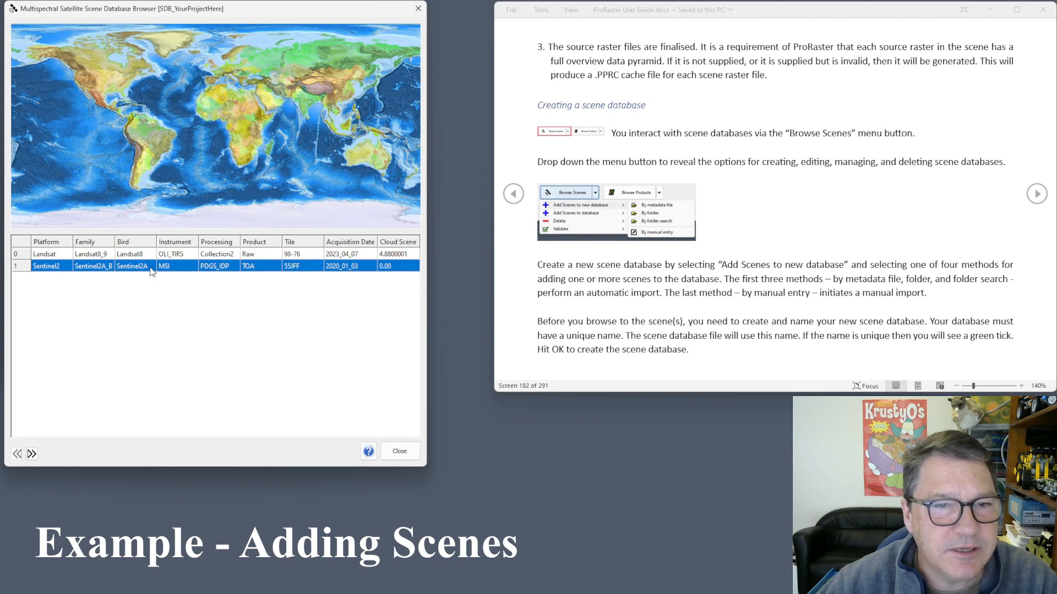
{"action": "scroll", "coordinate": [388, 160], "scroll_direction": "up", "scroll_amount": 5}
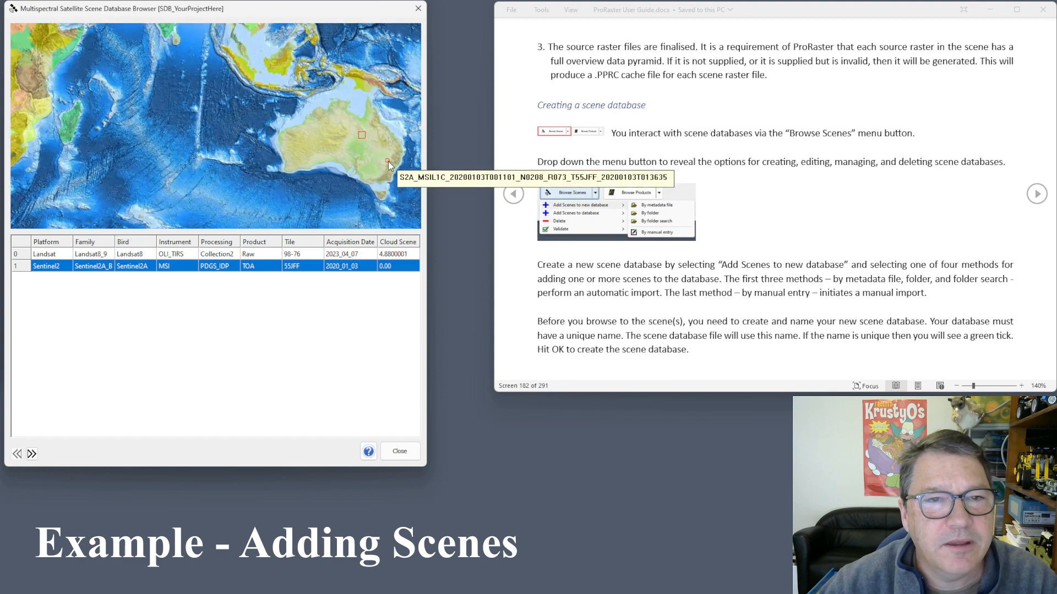
{"action": "scroll", "coordinate": [388, 162], "scroll_direction": "up", "scroll_amount": 1}
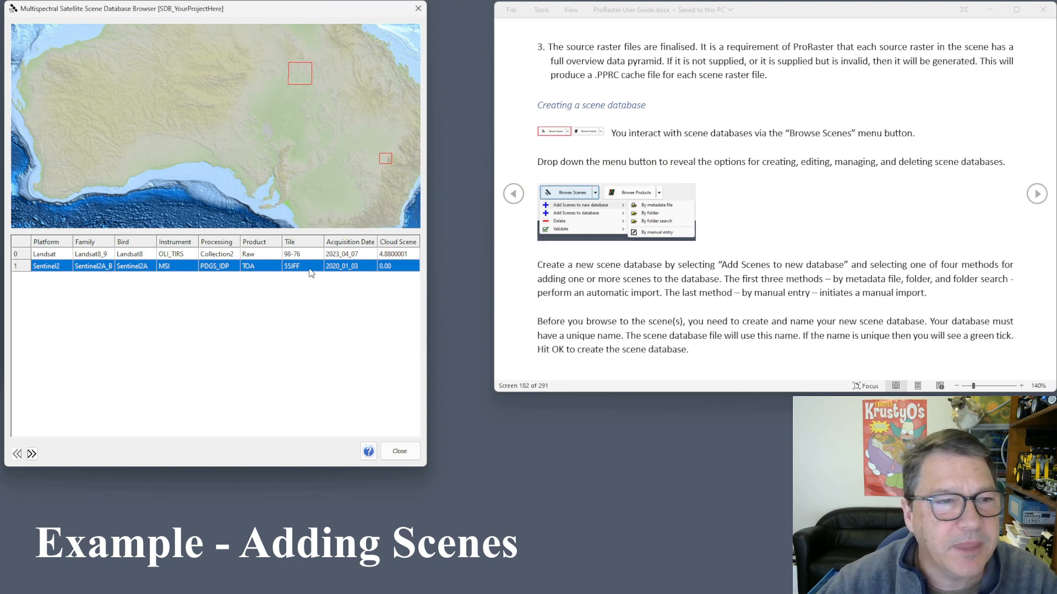
{"action": "left_click", "coordinate": [261, 256]}
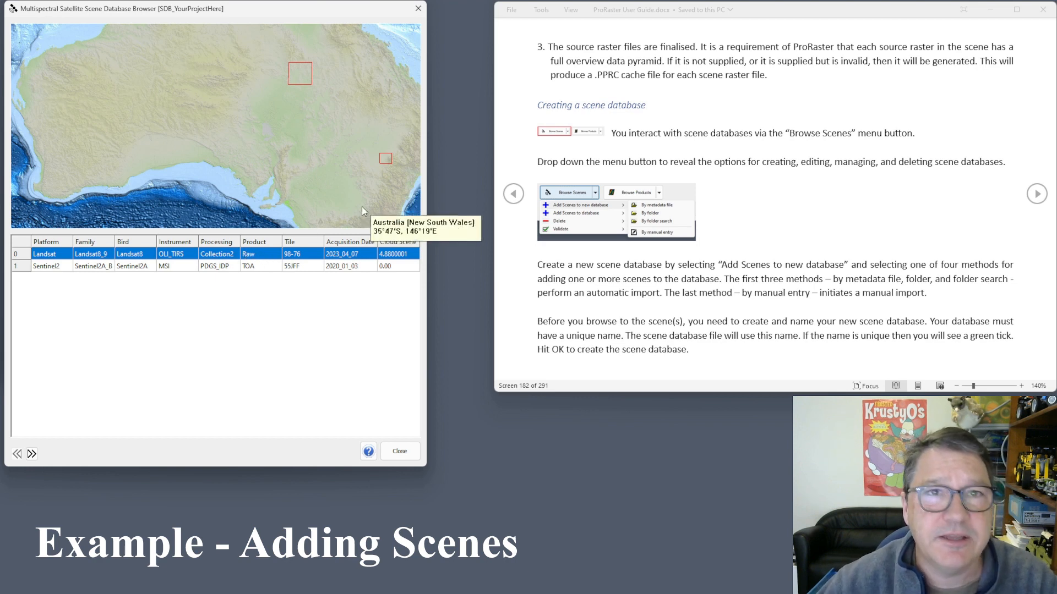
{"action": "left_click", "coordinate": [419, 8]}
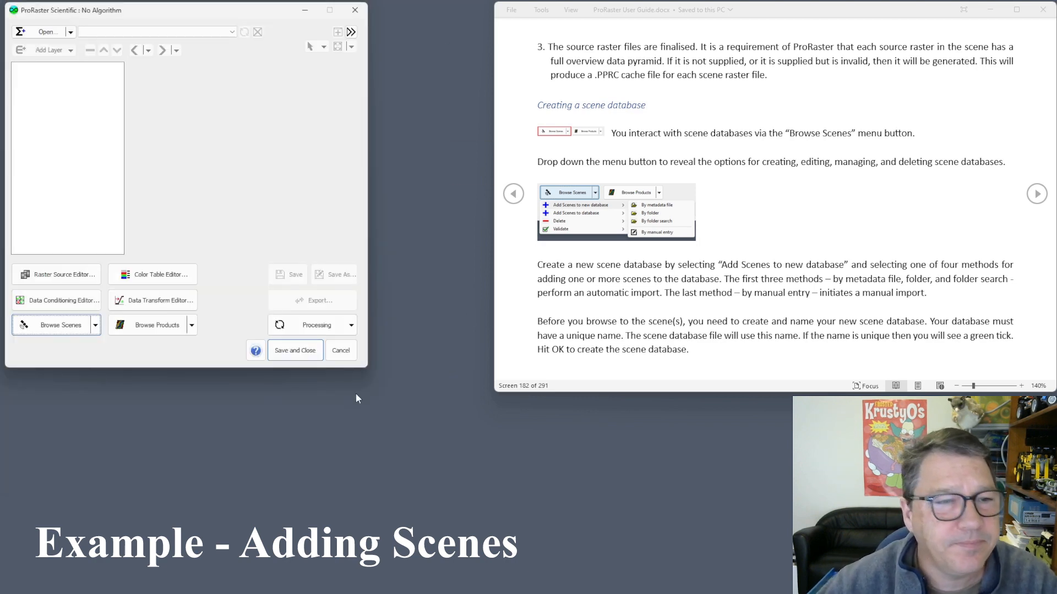
Choose to add scenes by folder into the SDB_YourProjectHere database.
{"action": "left_click", "coordinate": [95, 326]}
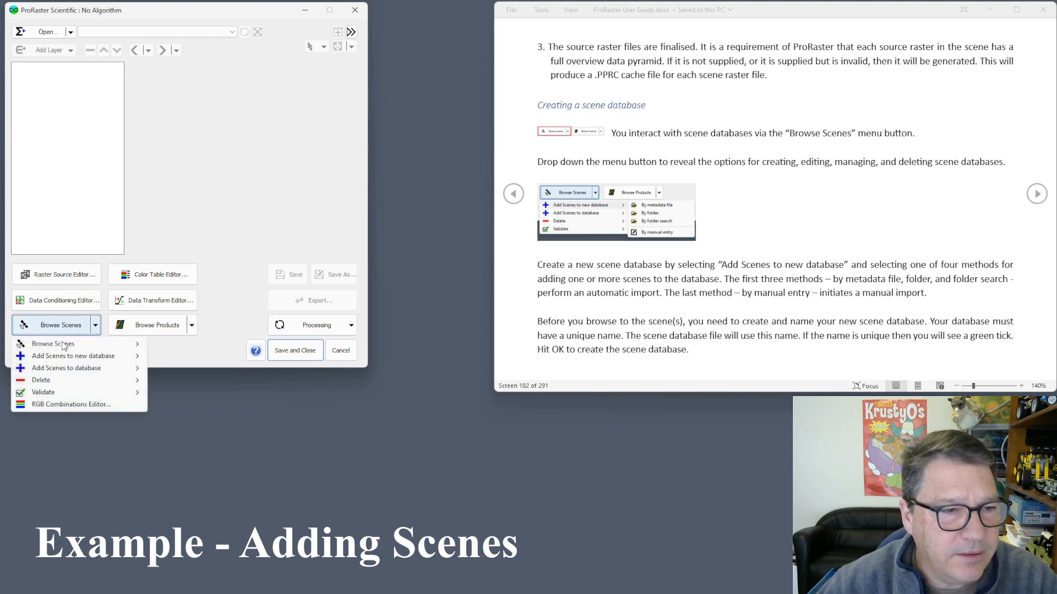
{"action": "mouse_move", "coordinate": [110, 368]}
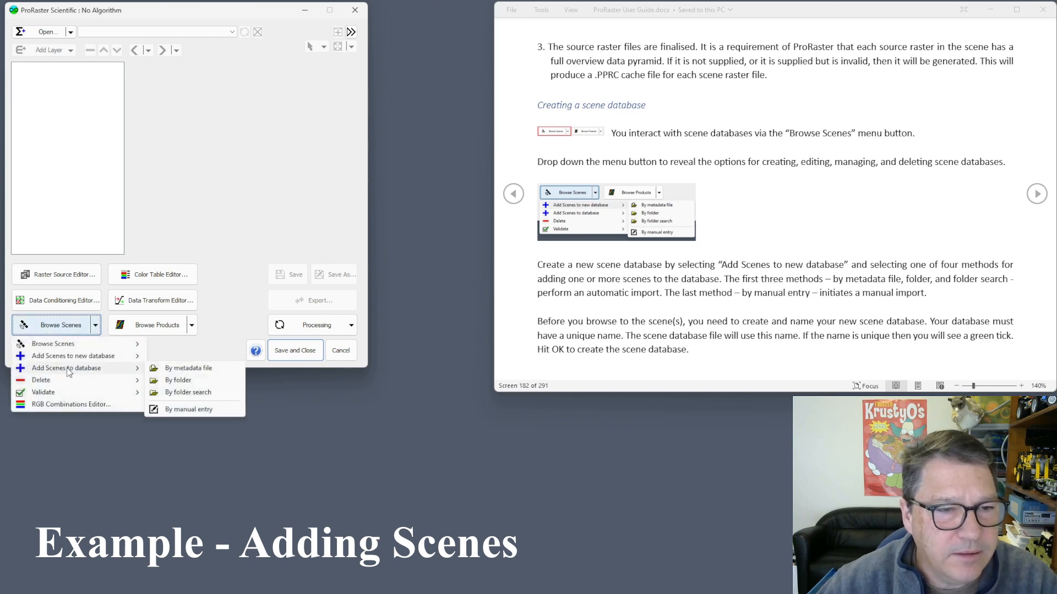
{"action": "left_click", "coordinate": [178, 381]}
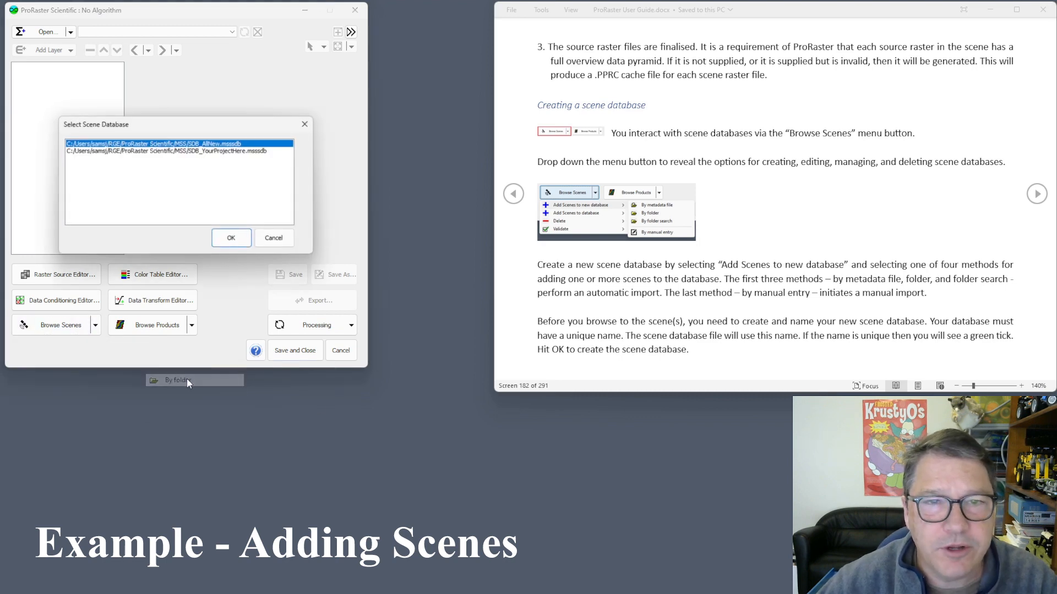
{"action": "left_click", "coordinate": [240, 151]}
{"action": "left_click", "coordinate": [247, 238]}
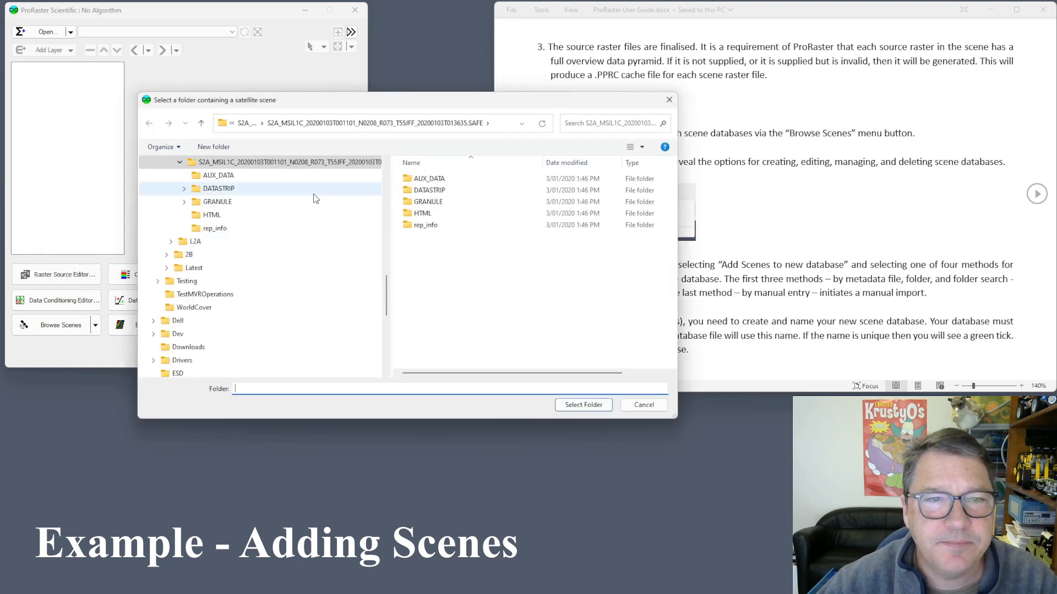
Browse the Satellite Landsat folders to reach Landsat > Latest.
{"action": "scroll", "coordinate": [326, 219], "scroll_direction": "up", "scroll_amount": 4}
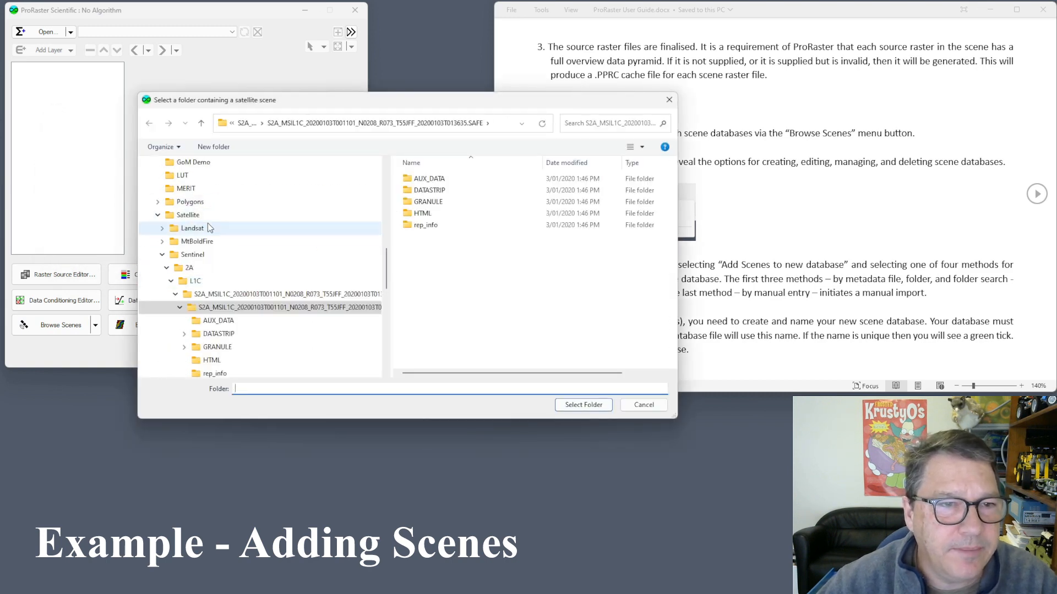
{"action": "left_click", "coordinate": [202, 229]}
{"action": "double_click", "coordinate": [197, 242]}
{"action": "left_click", "coordinate": [450, 179]}
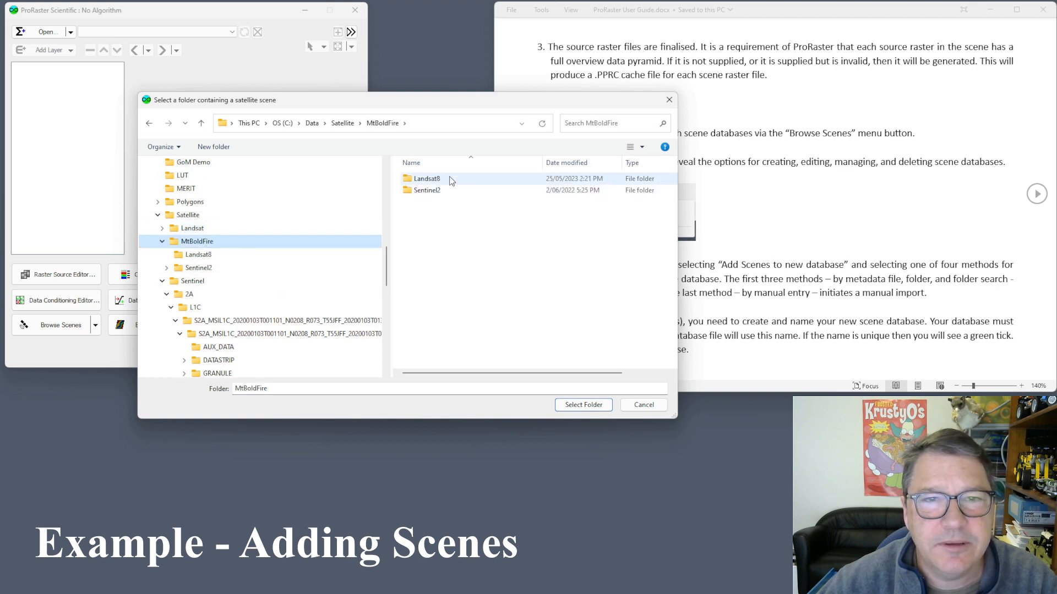
{"action": "double_click", "coordinate": [435, 180]}
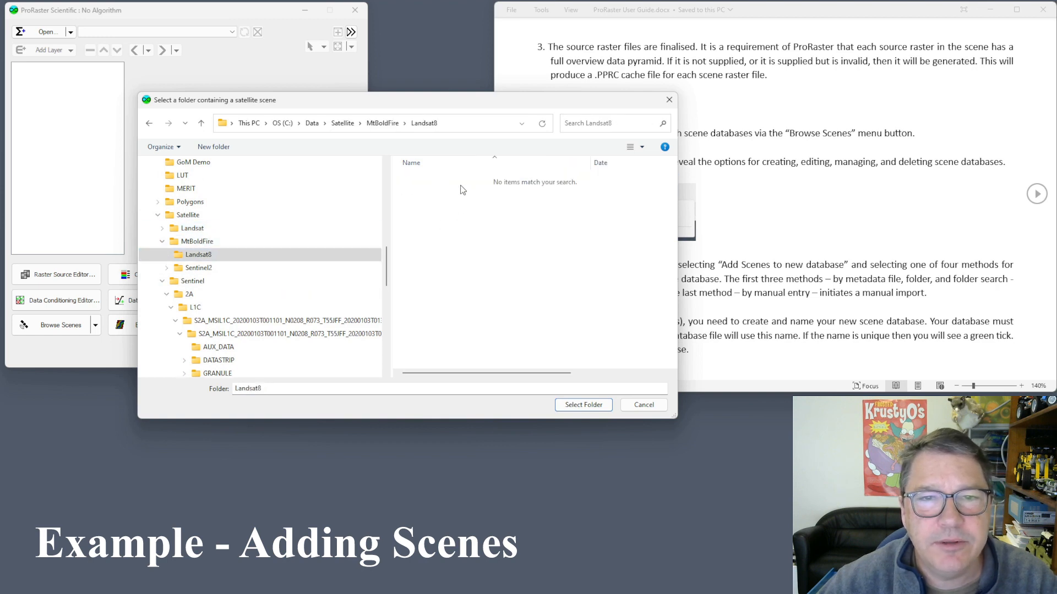
{"action": "left_click", "coordinate": [192, 229]}
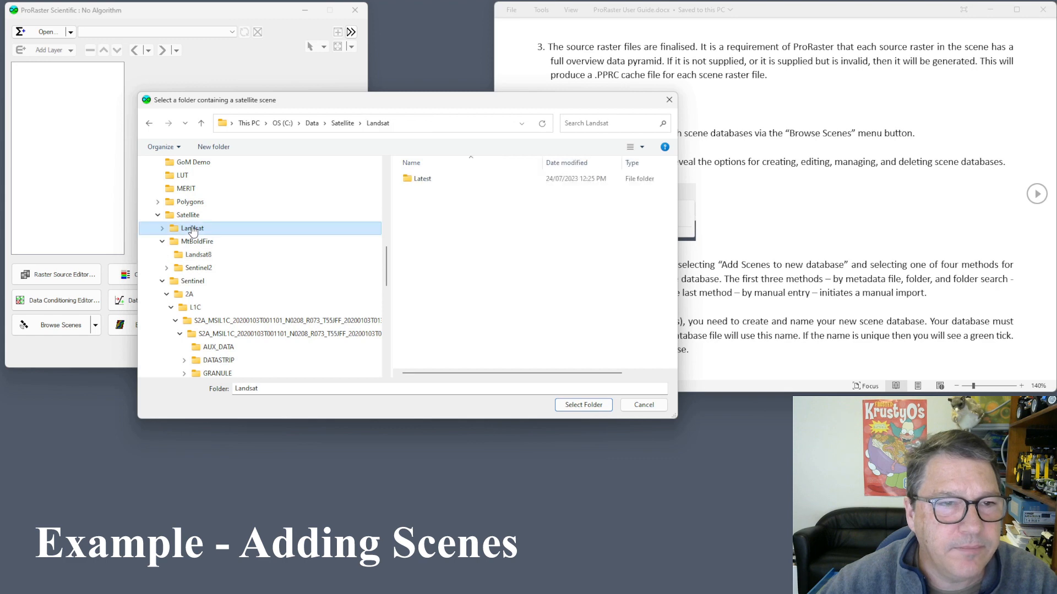
{"action": "double_click", "coordinate": [426, 178]}
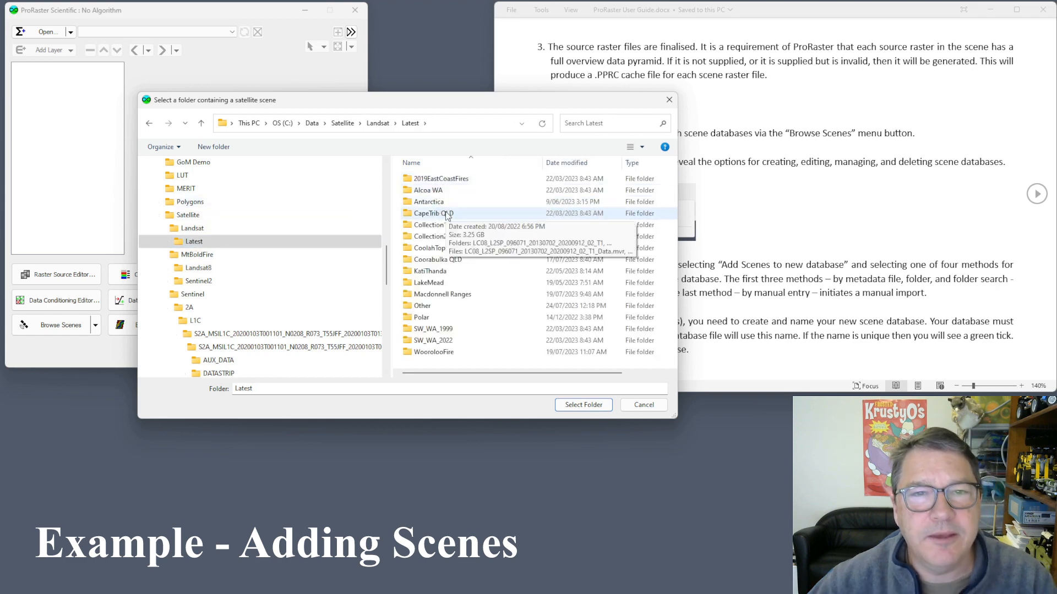
Import the KatiThanda LC08_L2SP_099080_20210323_20210402_02_T1 scene folder.
{"action": "double_click", "coordinate": [456, 271]}
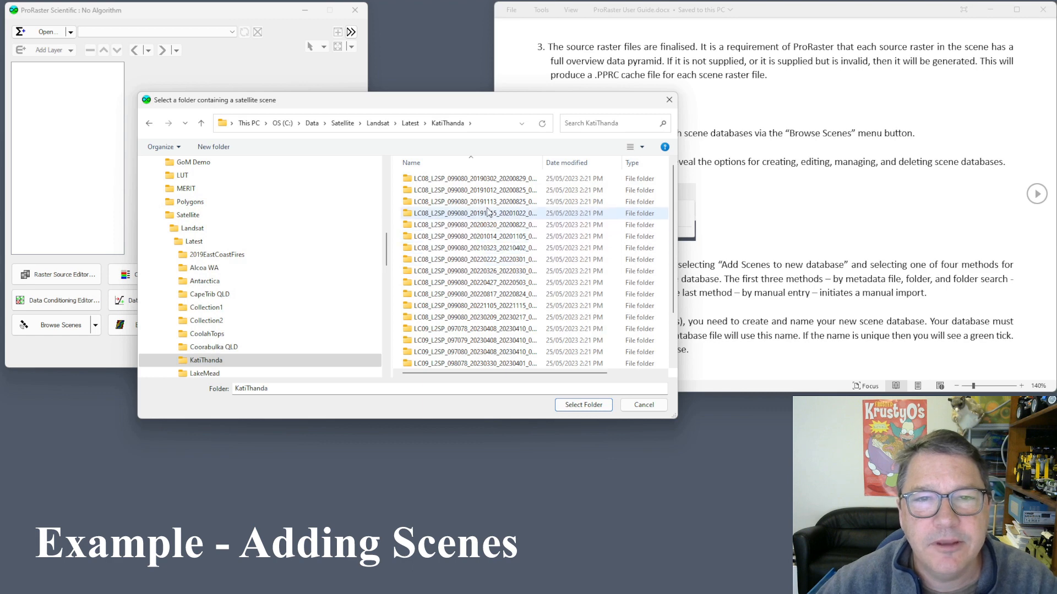
{"action": "left_click_drag", "start_coordinate": [543, 163], "coordinate": [598, 163]}
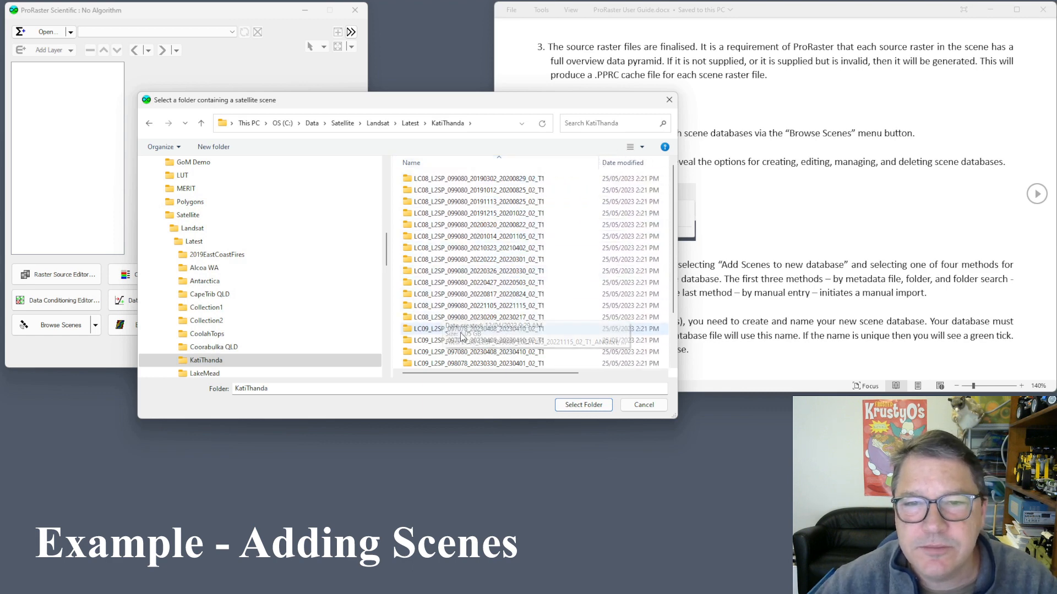
{"action": "double_click", "coordinate": [467, 238]}
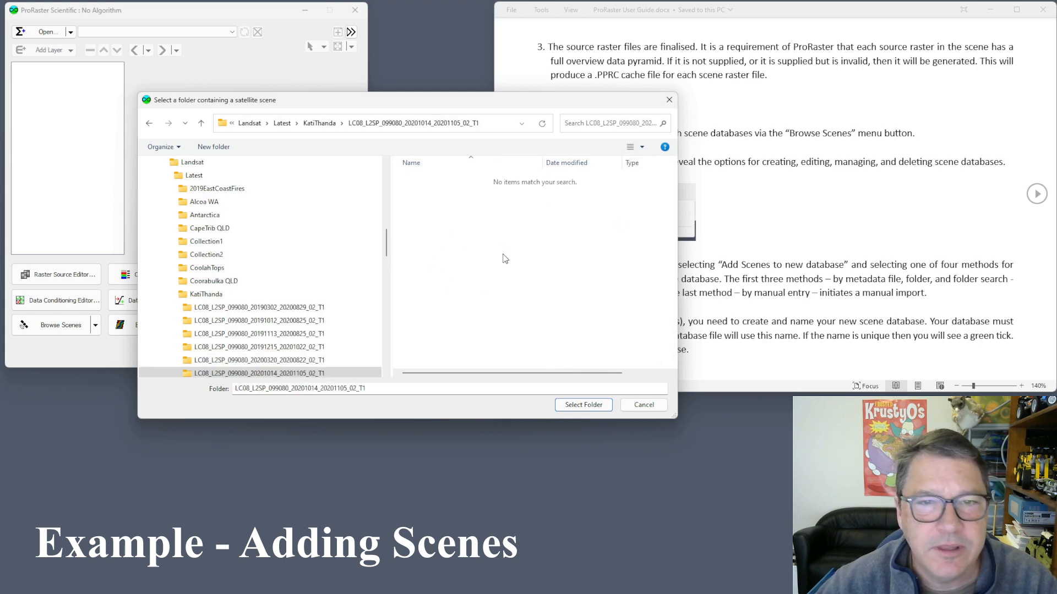
{"action": "left_click", "coordinate": [214, 296]}
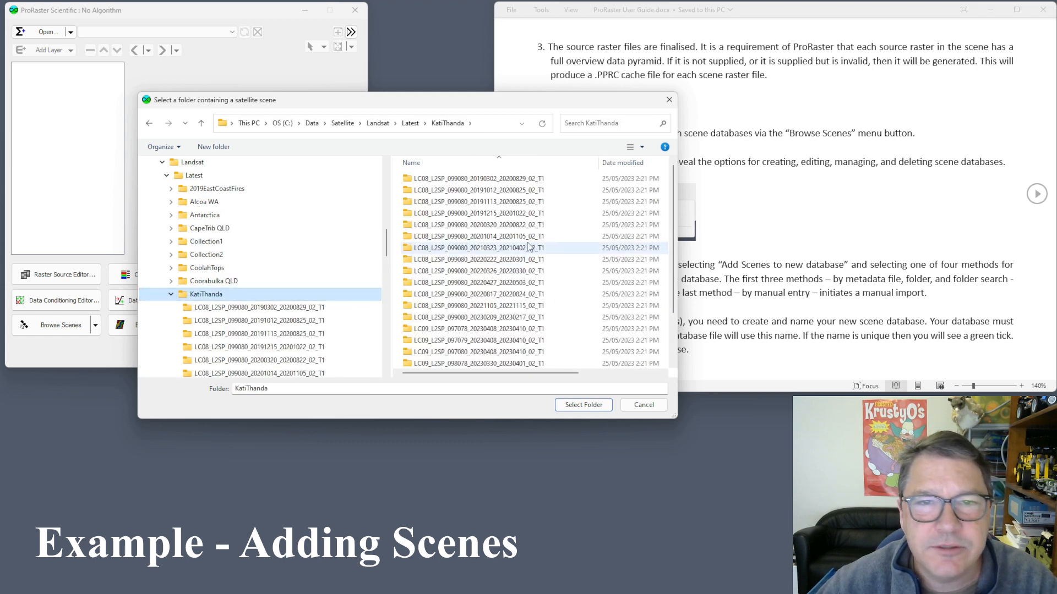
{"action": "double_click", "coordinate": [477, 248]}
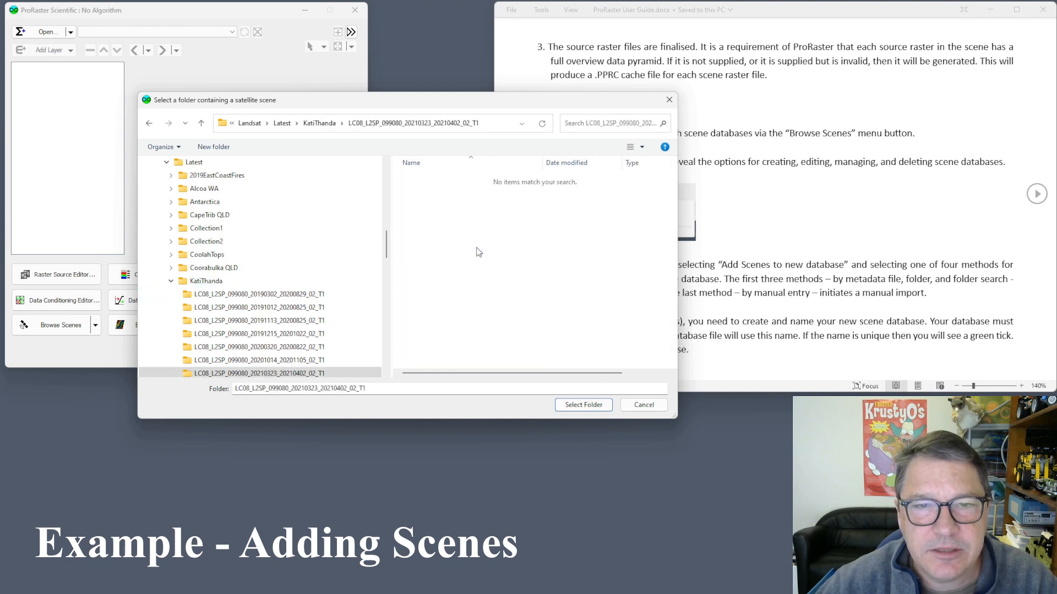
{"action": "left_click", "coordinate": [580, 407]}
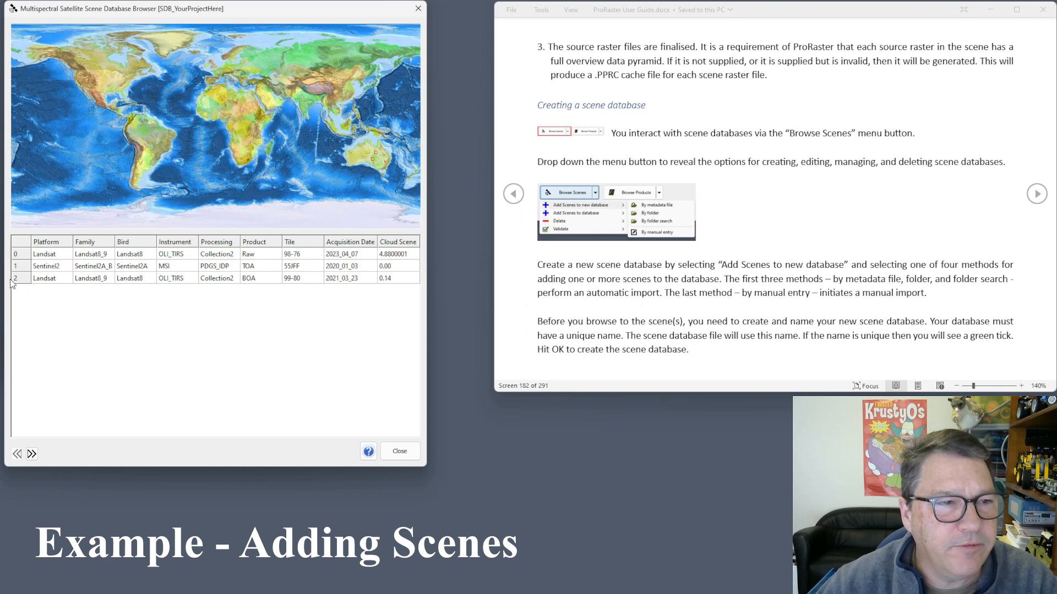
Select the new 2021_03_23 Landsat scene row, then close the browser.
{"action": "left_click", "coordinate": [16, 280]}
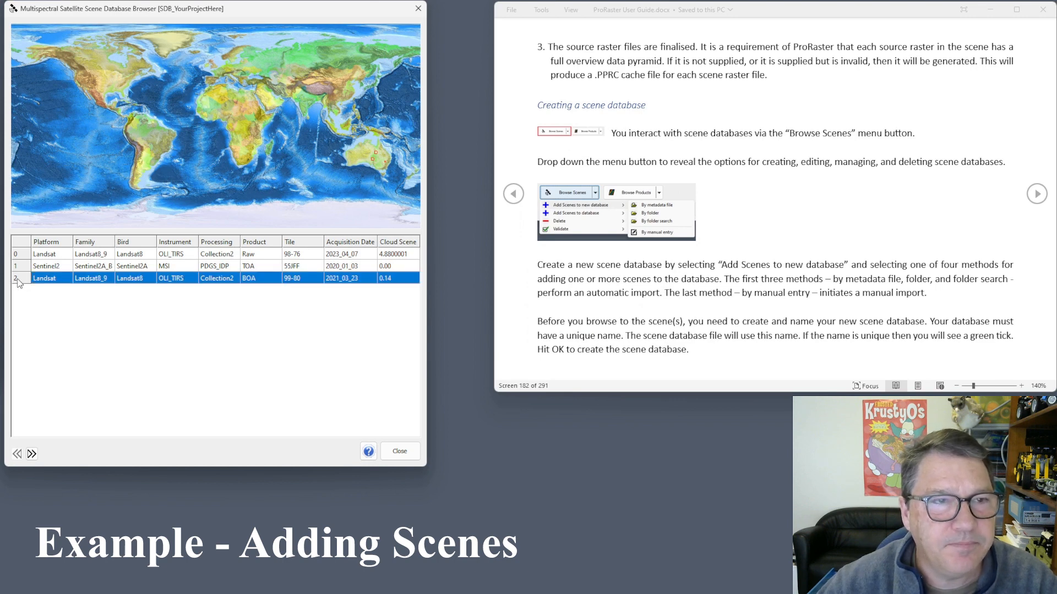
{"action": "left_click", "coordinate": [400, 451]}
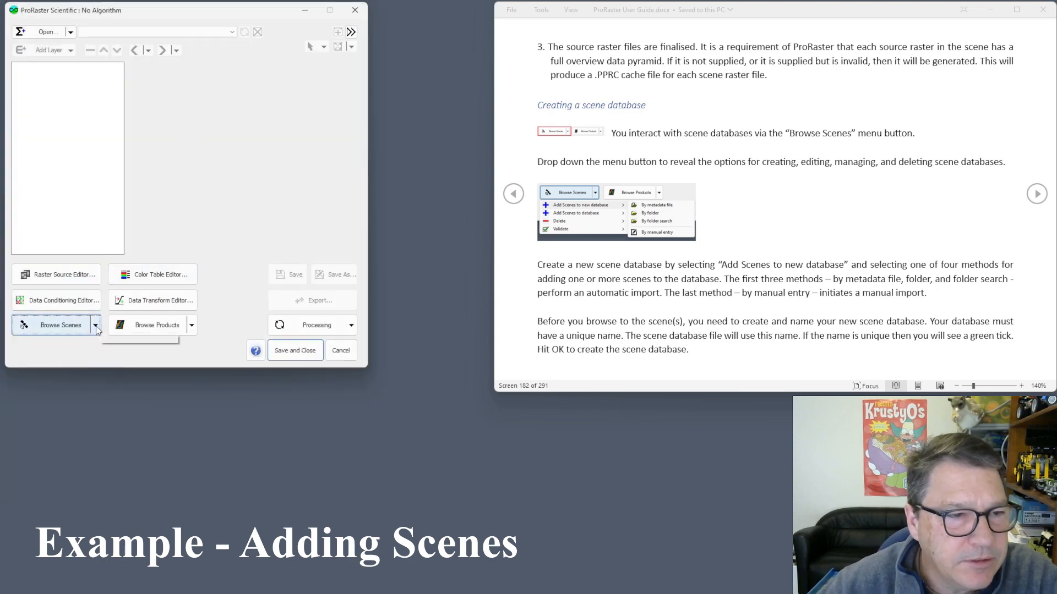
Choose to add scenes by folder into the SDB_YourProjectHere database.
{"action": "left_click", "coordinate": [96, 325]}
{"action": "mouse_move", "coordinate": [57, 373]}
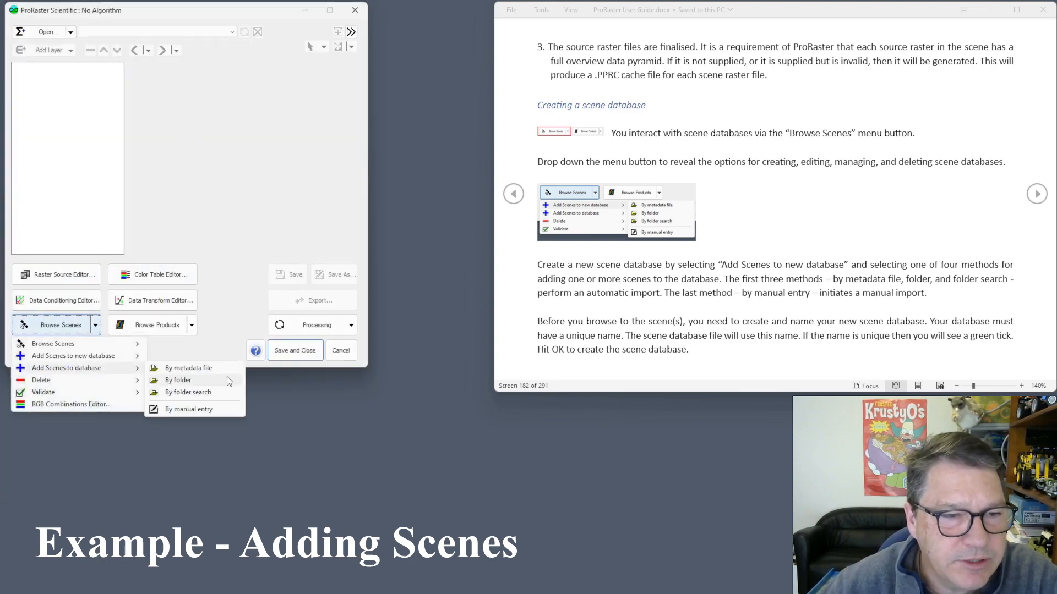
{"action": "left_click", "coordinate": [182, 381]}
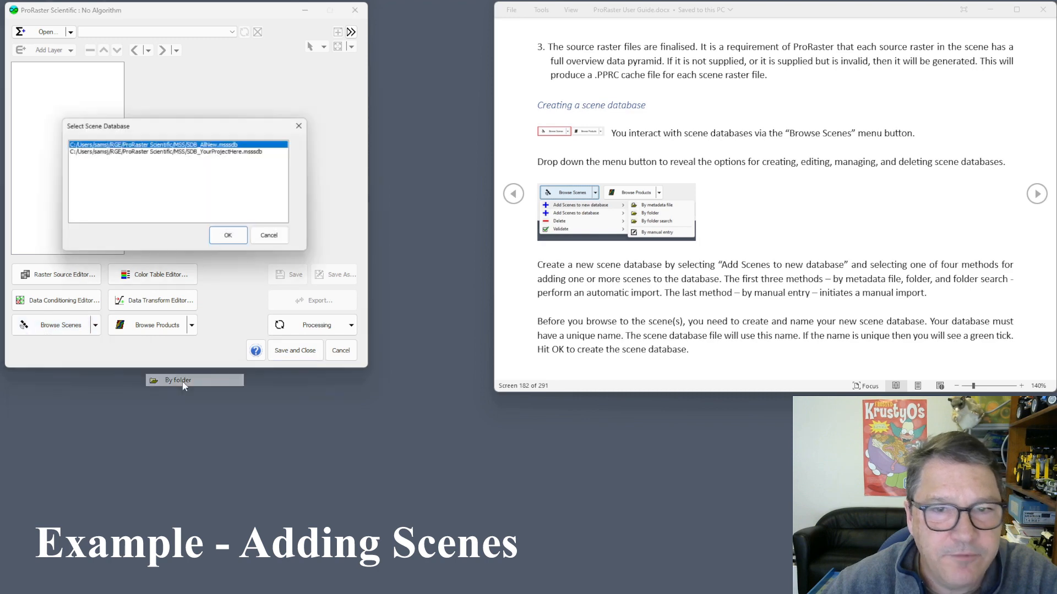
{"action": "double_click", "coordinate": [225, 152]}
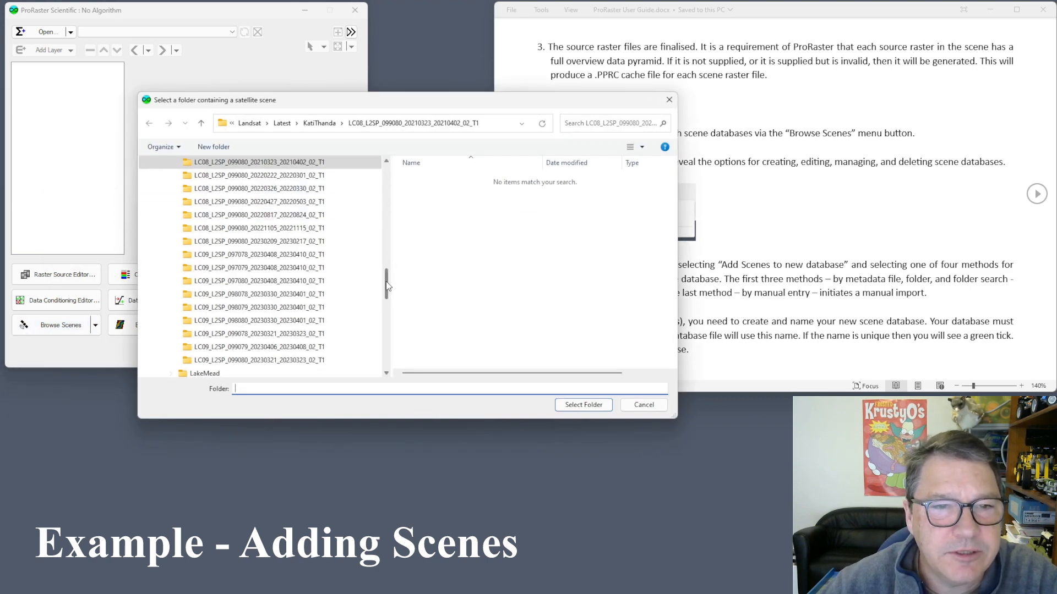
{"action": "left_click_drag", "start_coordinate": [387, 287], "coordinate": [389, 236]}
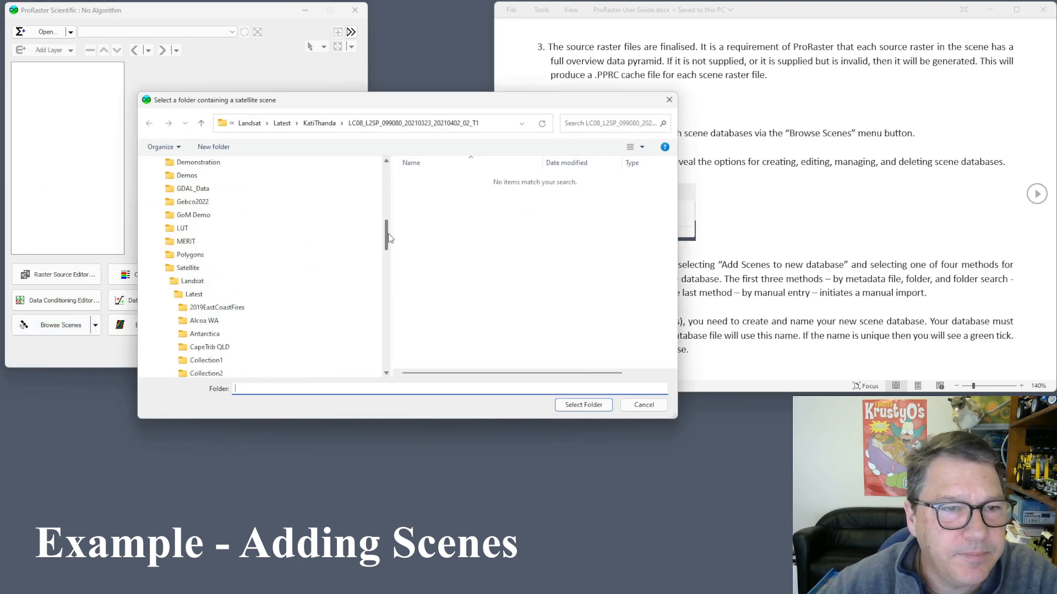
Import the Sentinel > 2B > L2A 20220923 T14XMM scene folder.
{"action": "left_click", "coordinate": [188, 268]}
{"action": "double_click", "coordinate": [440, 202]}
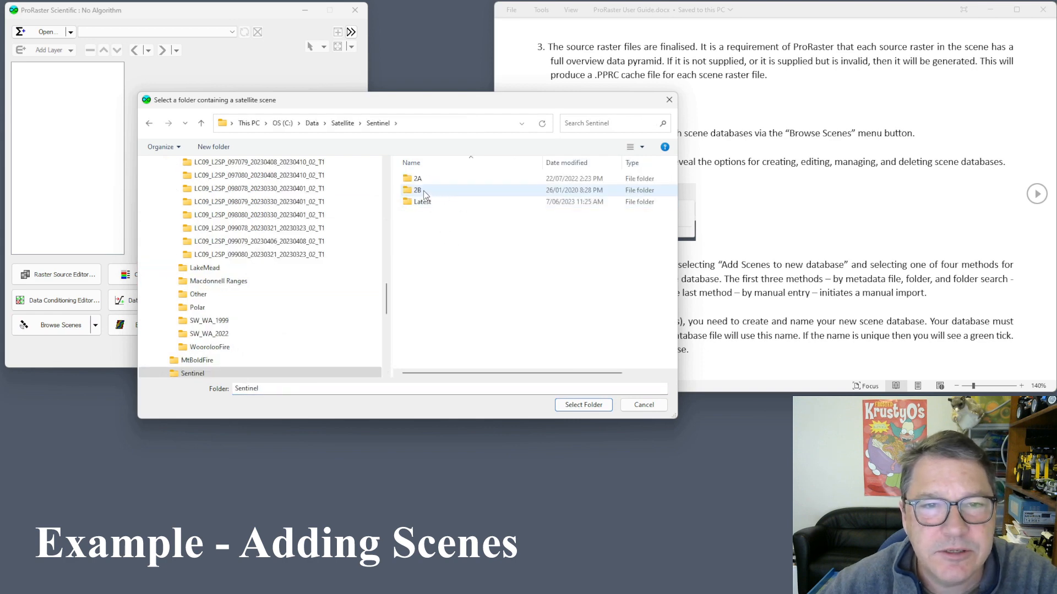
{"action": "double_click", "coordinate": [424, 190]}
{"action": "double_click", "coordinate": [433, 191]}
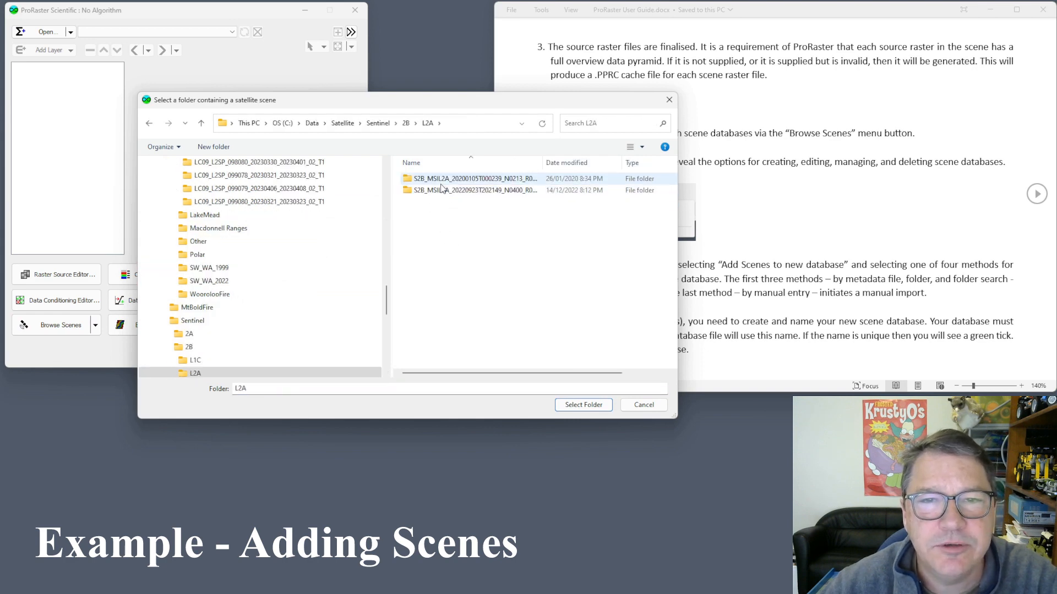
{"action": "left_click", "coordinate": [442, 190]}
{"action": "double_click", "coordinate": [454, 191]}
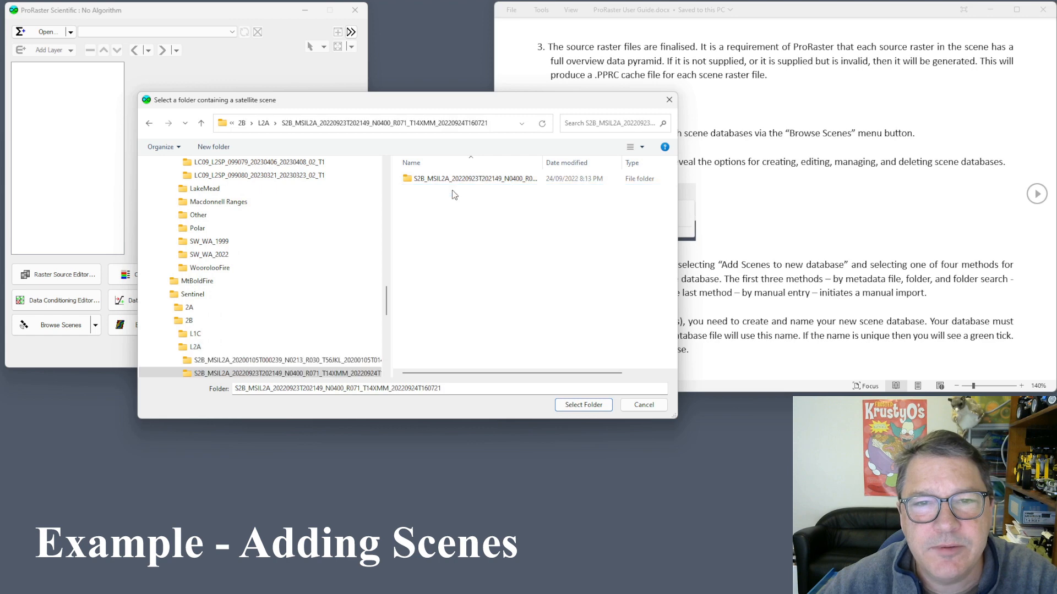
{"action": "left_click", "coordinate": [584, 405]}
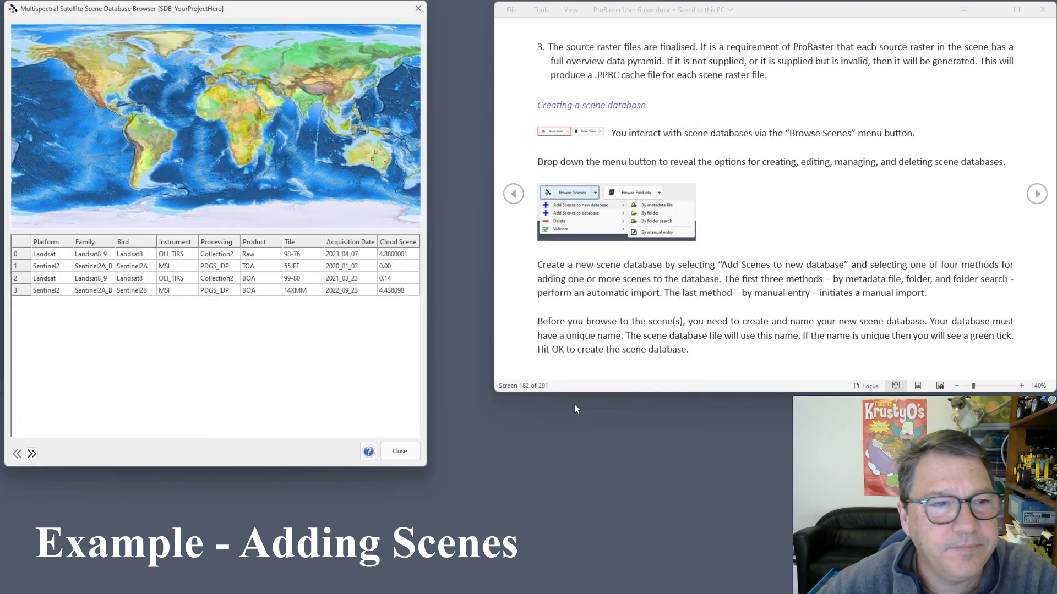
Select the new 14XMM Sentinel2 scene from 2022_09_23 in the scene table.
{"action": "left_click", "coordinate": [19, 294]}
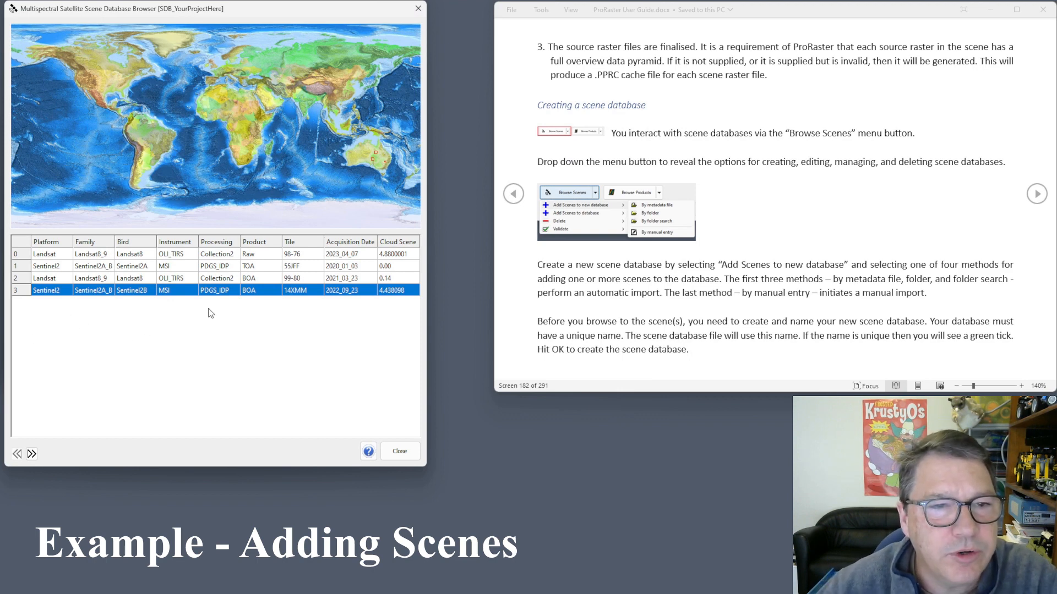
Close the browser and start adding scenes by folder search to SDB_YourProjectHere.
{"action": "left_click", "coordinate": [400, 451]}
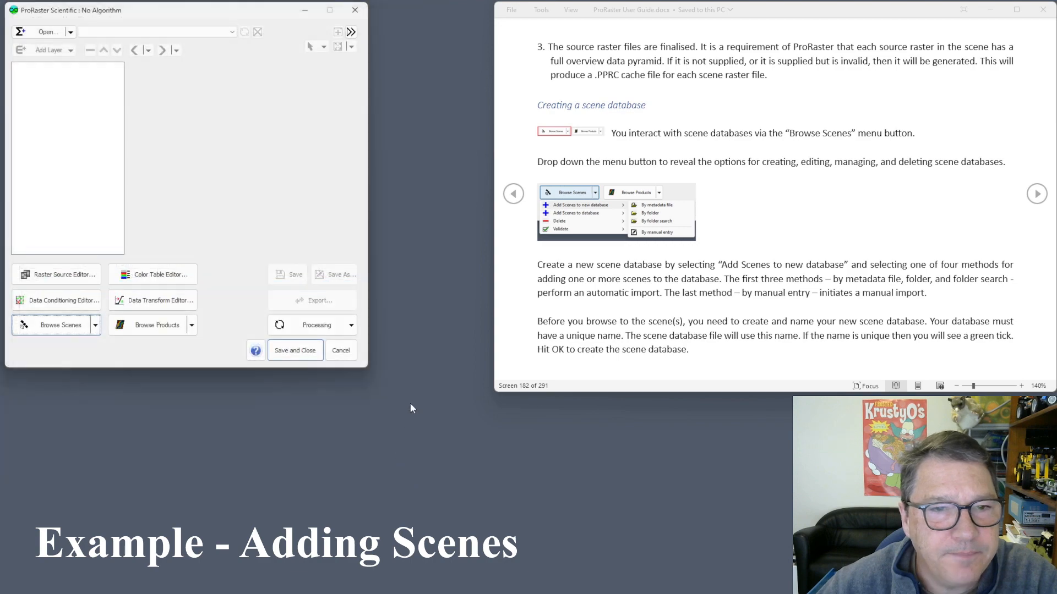
{"action": "left_click", "coordinate": [95, 325]}
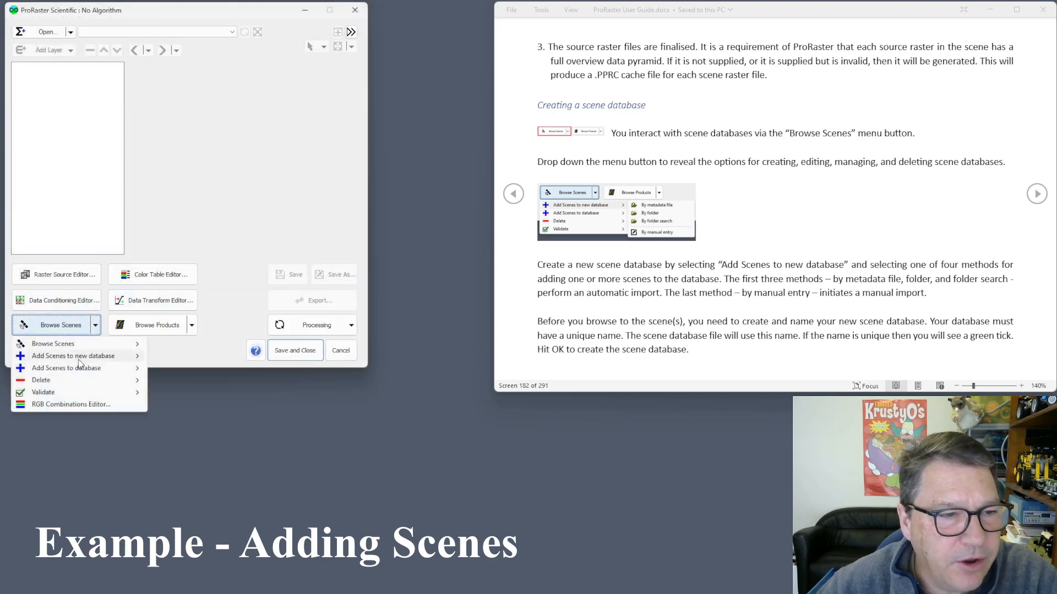
{"action": "mouse_move", "coordinate": [82, 368]}
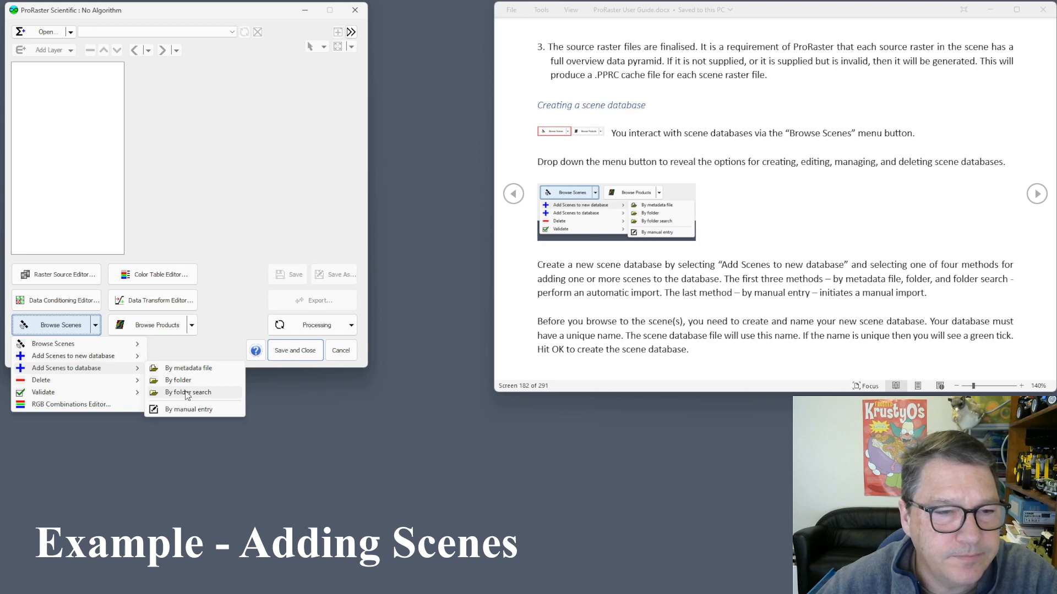
{"action": "left_click", "coordinate": [187, 392]}
{"action": "left_click", "coordinate": [216, 151]}
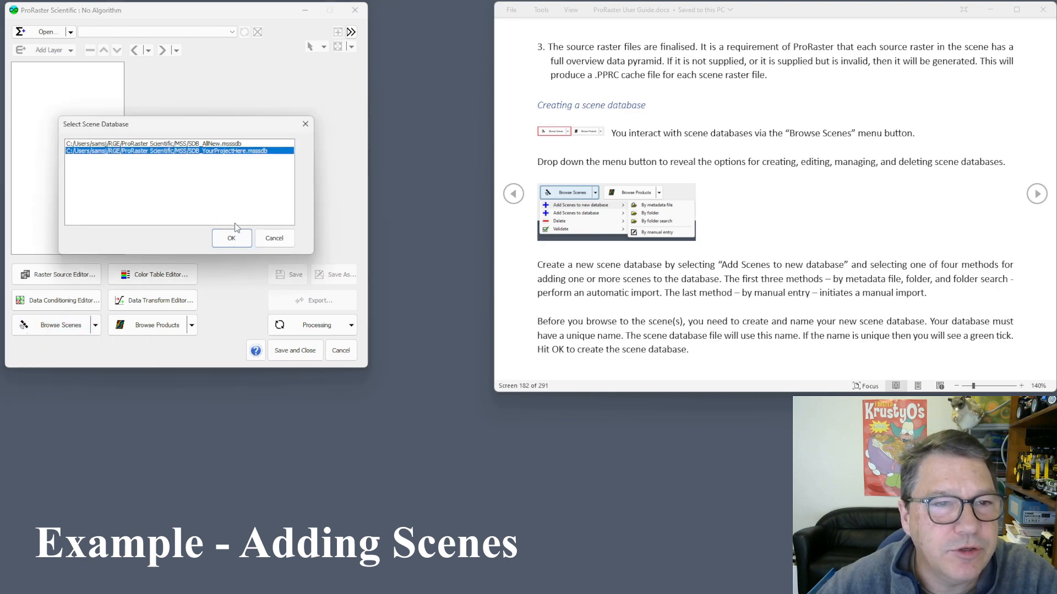
{"action": "left_click", "coordinate": [231, 238]}
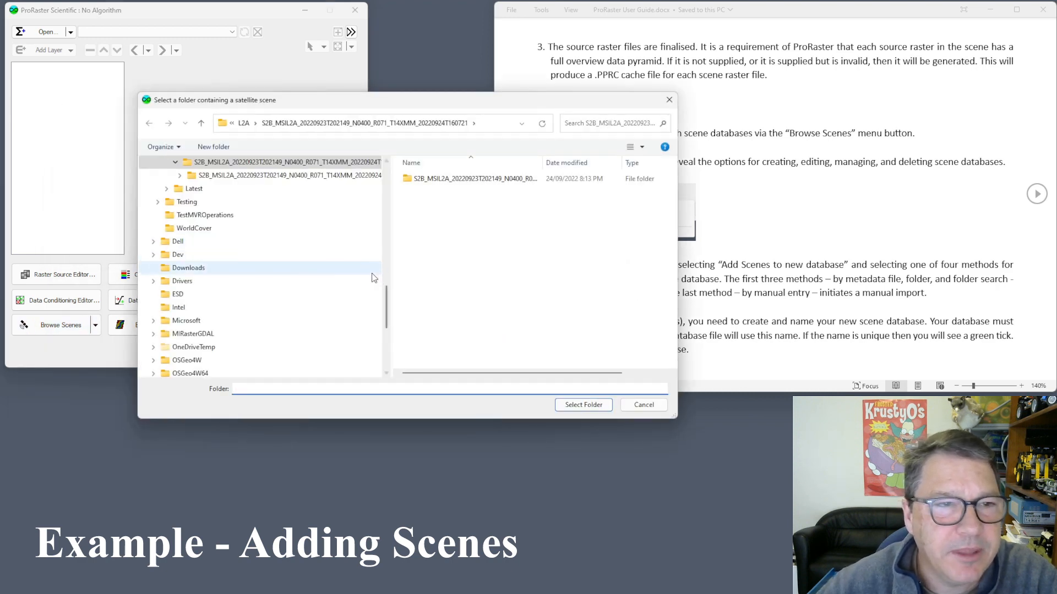
Choose Satellite > Landsat > Latest > Coorabulka QLD as the search folder.
{"action": "scroll", "coordinate": [366, 259], "scroll_direction": "up", "scroll_amount": 3}
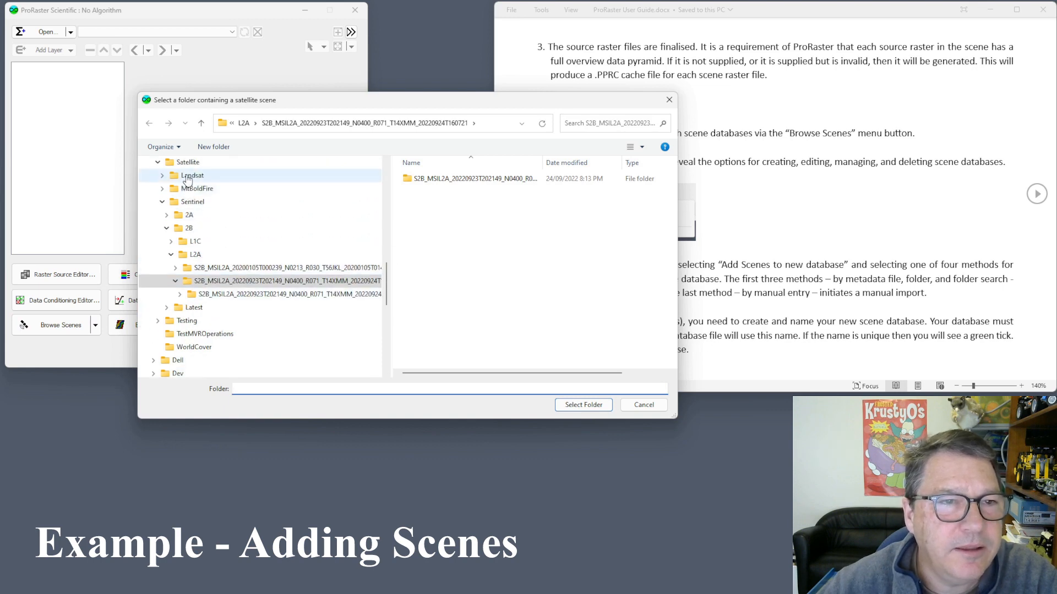
{"action": "left_click", "coordinate": [192, 175]}
{"action": "double_click", "coordinate": [416, 180]}
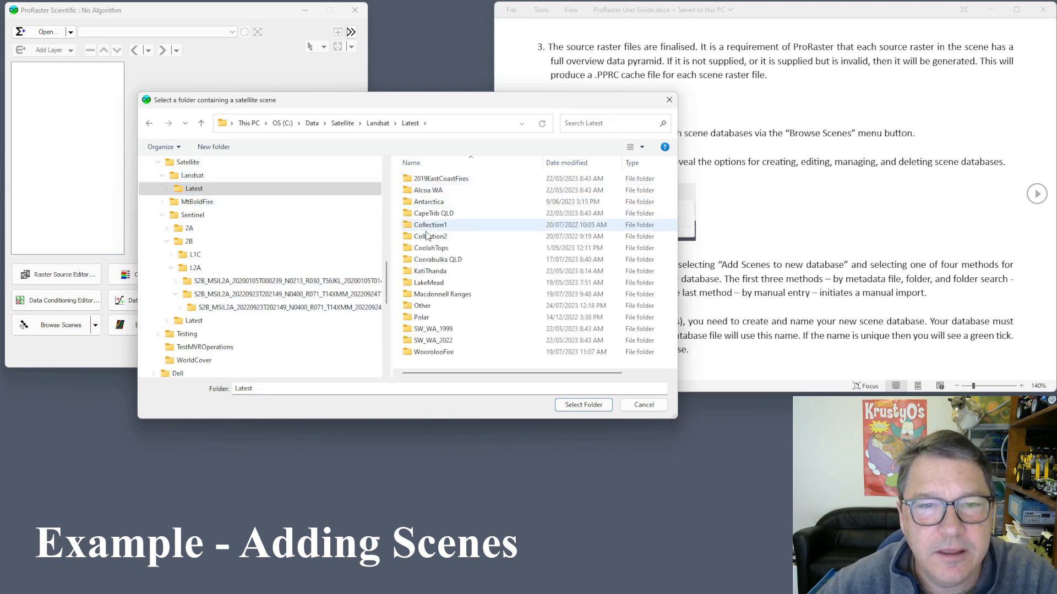
{"action": "double_click", "coordinate": [433, 260]}
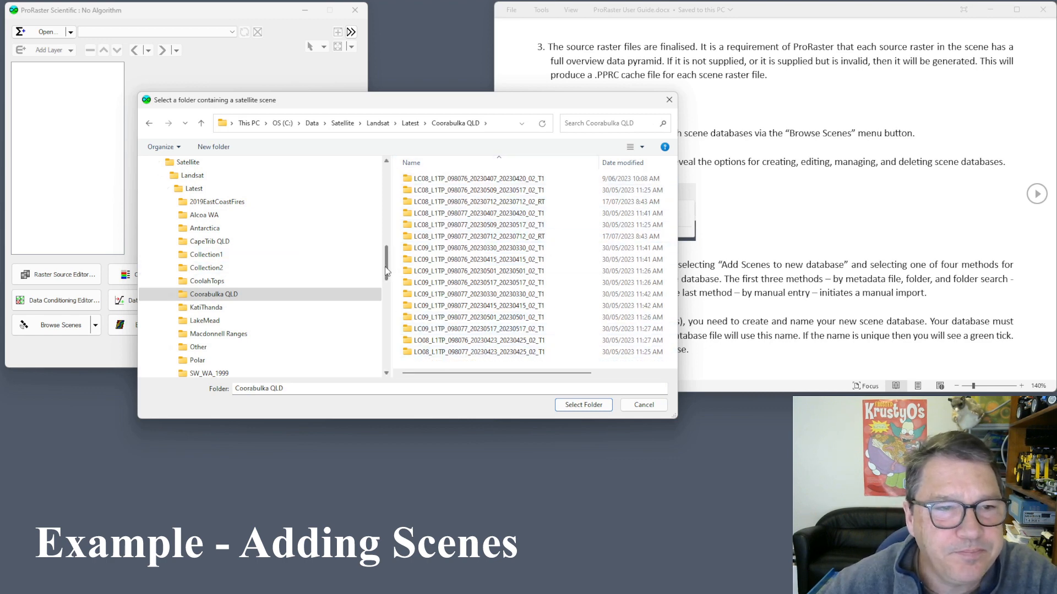
{"action": "scroll", "coordinate": [387, 269], "scroll_direction": "down", "scroll_amount": 2}
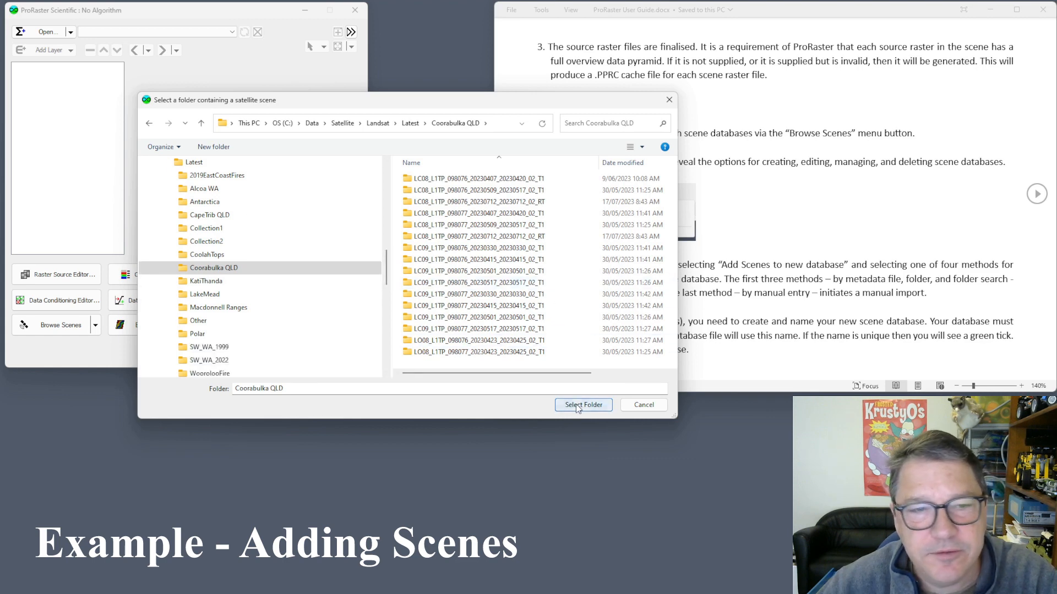
{"action": "left_click", "coordinate": [575, 404]}
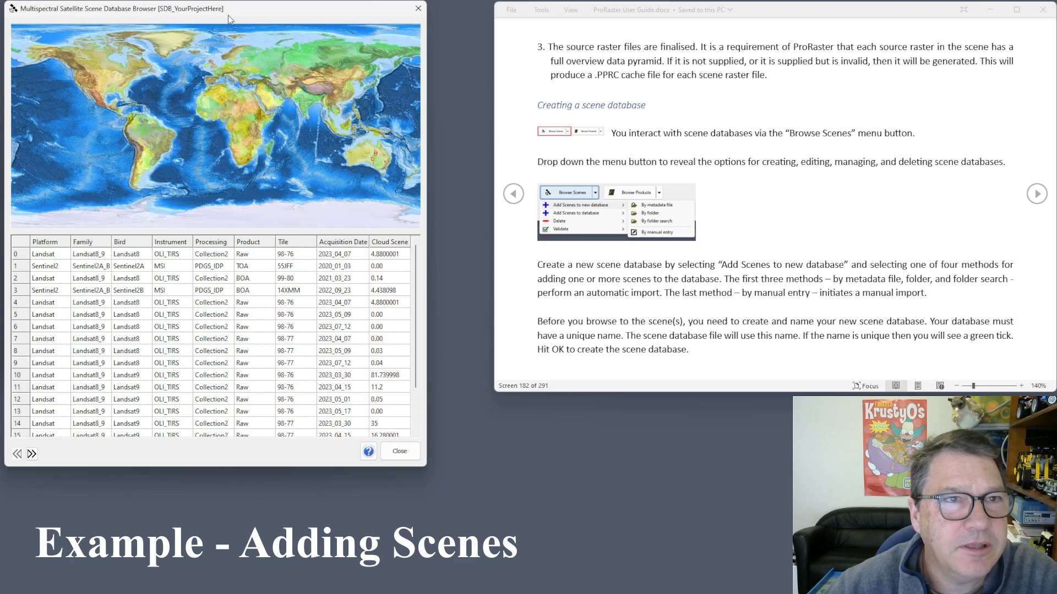
Move the browser aside, scroll the 20-scene table, and zoom the map onto Australian footprints.
{"action": "left_click_drag", "start_coordinate": [245, 17], "coordinate": [395, 48]}
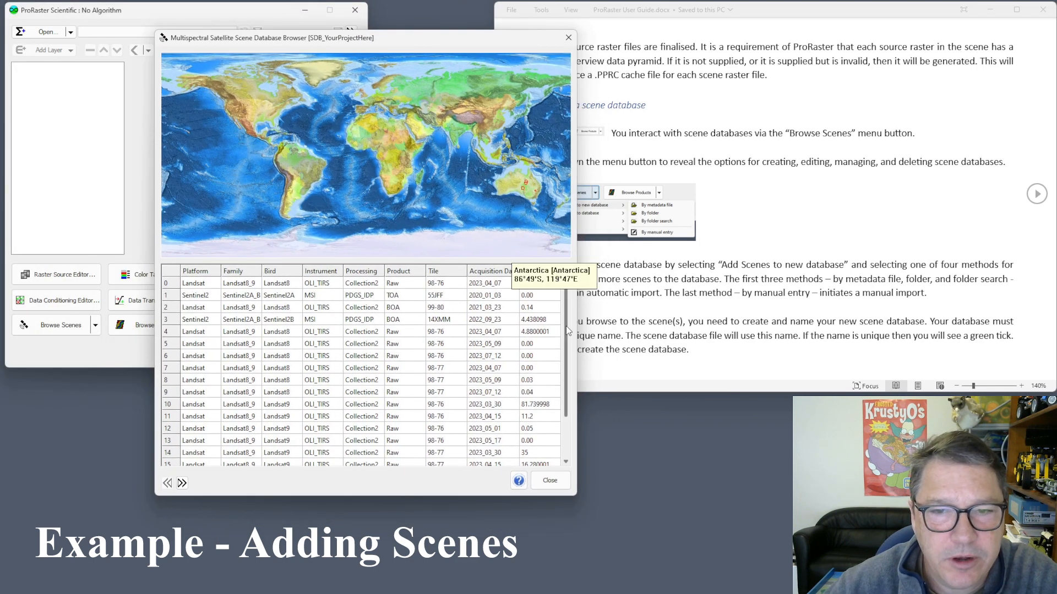
{"action": "left_click_drag", "start_coordinate": [566, 326], "coordinate": [567, 380]}
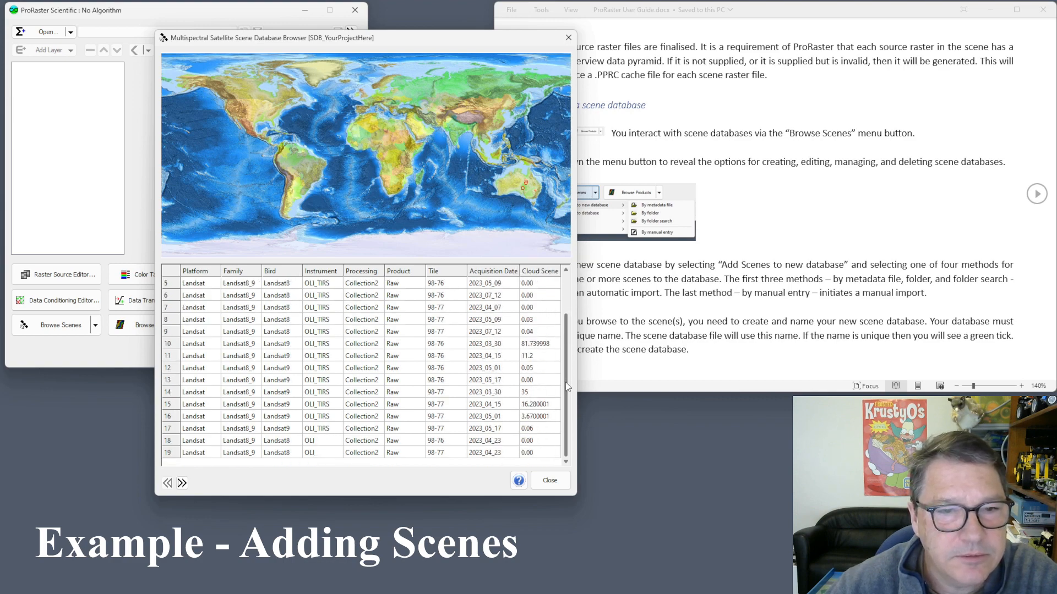
{"action": "left_click_drag", "start_coordinate": [566, 382], "coordinate": [566, 355]}
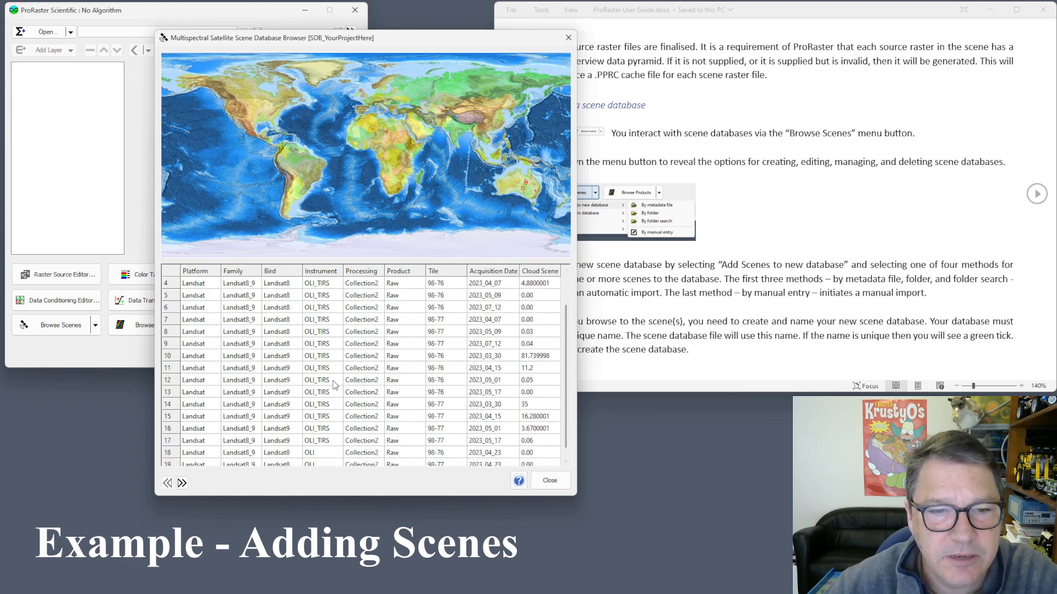
{"action": "scroll", "coordinate": [527, 187], "scroll_direction": "up", "scroll_amount": 5}
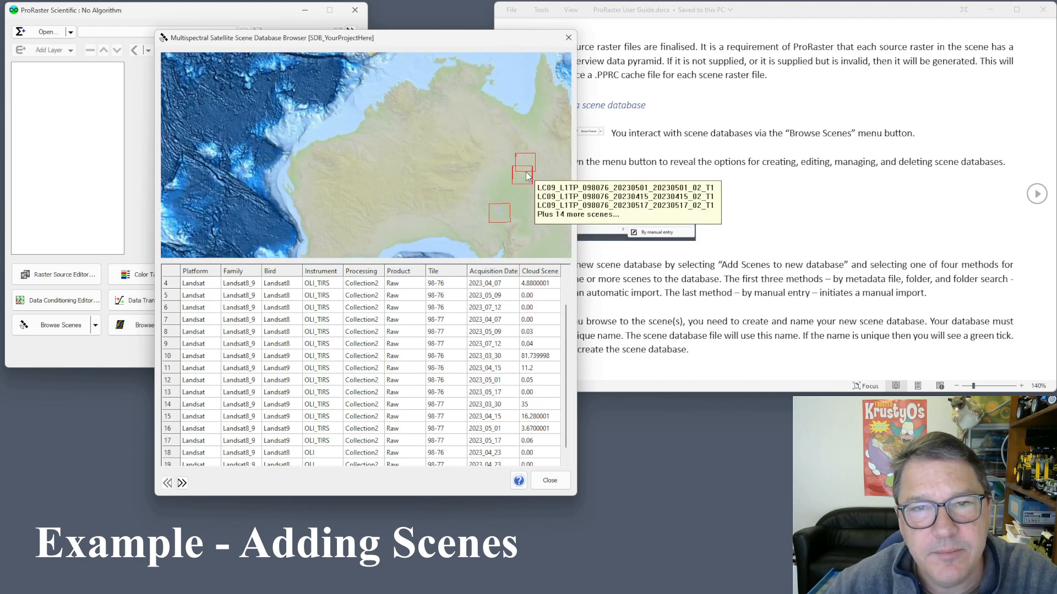
{"action": "scroll", "coordinate": [526, 173], "scroll_direction": "up", "scroll_amount": 1}
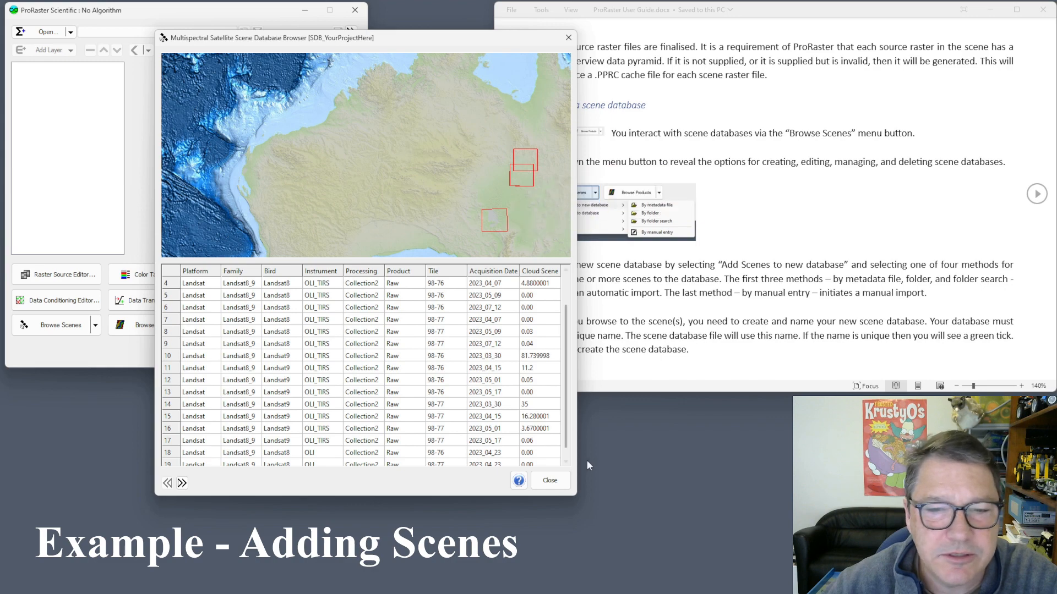
Close the browser and begin a folder-search import into SDB_YourProjectHere.
{"action": "left_click", "coordinate": [547, 480]}
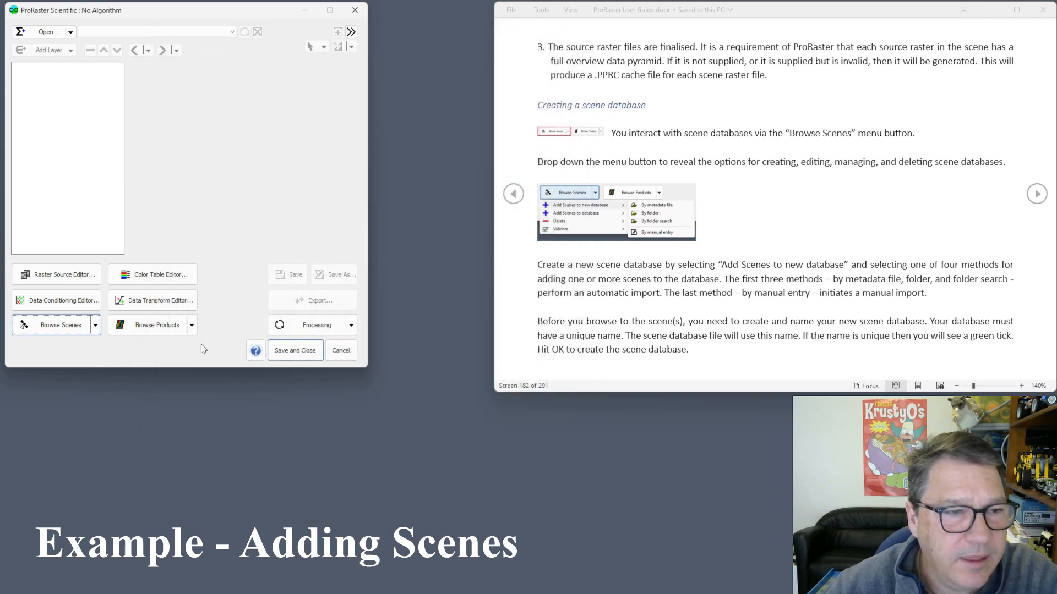
{"action": "left_click", "coordinate": [95, 325]}
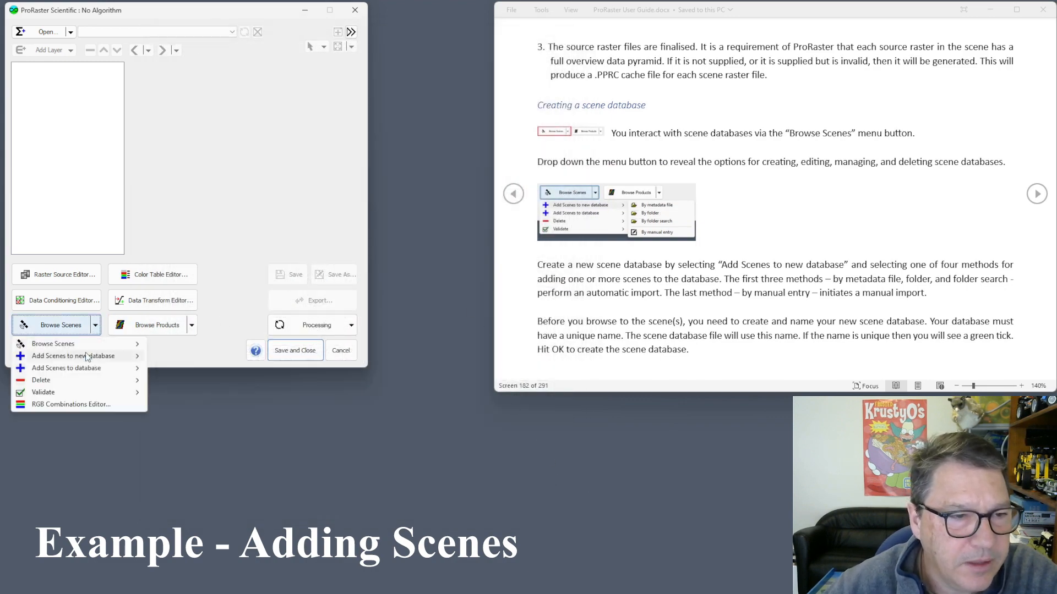
{"action": "mouse_move", "coordinate": [92, 371]}
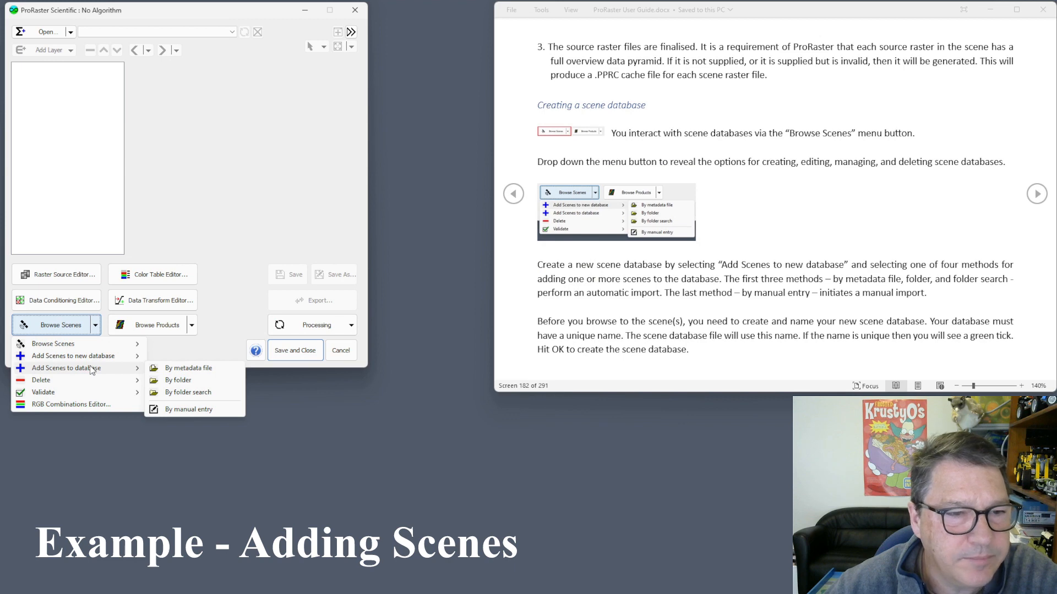
{"action": "left_click", "coordinate": [191, 393]}
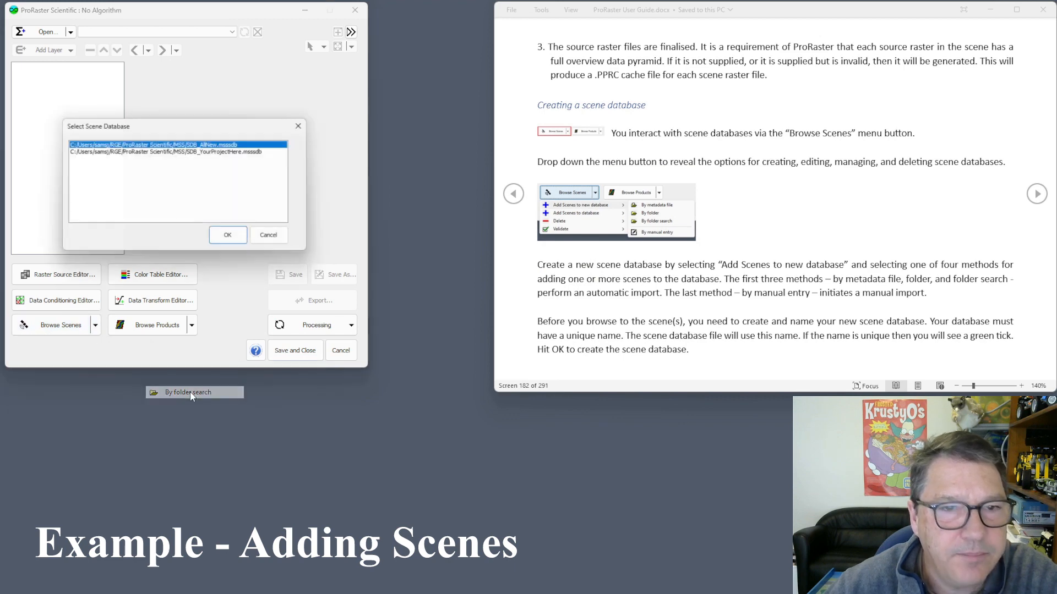
{"action": "double_click", "coordinate": [221, 151]}
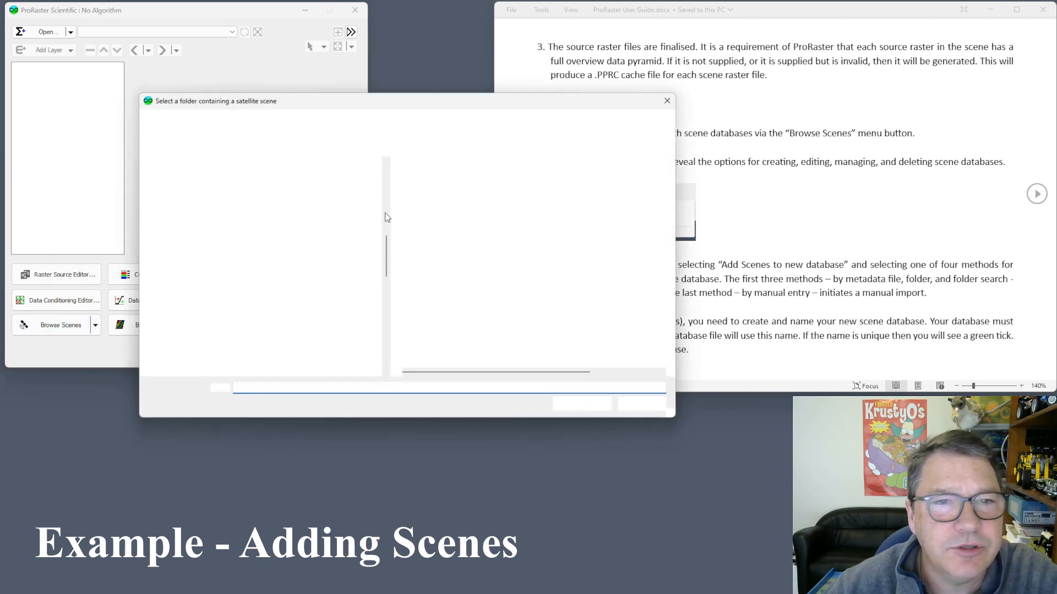
Choose the Satellite > Sentinel folder and import the scenes found there.
{"action": "scroll", "coordinate": [187, 174], "scroll_direction": "up", "scroll_amount": 3}
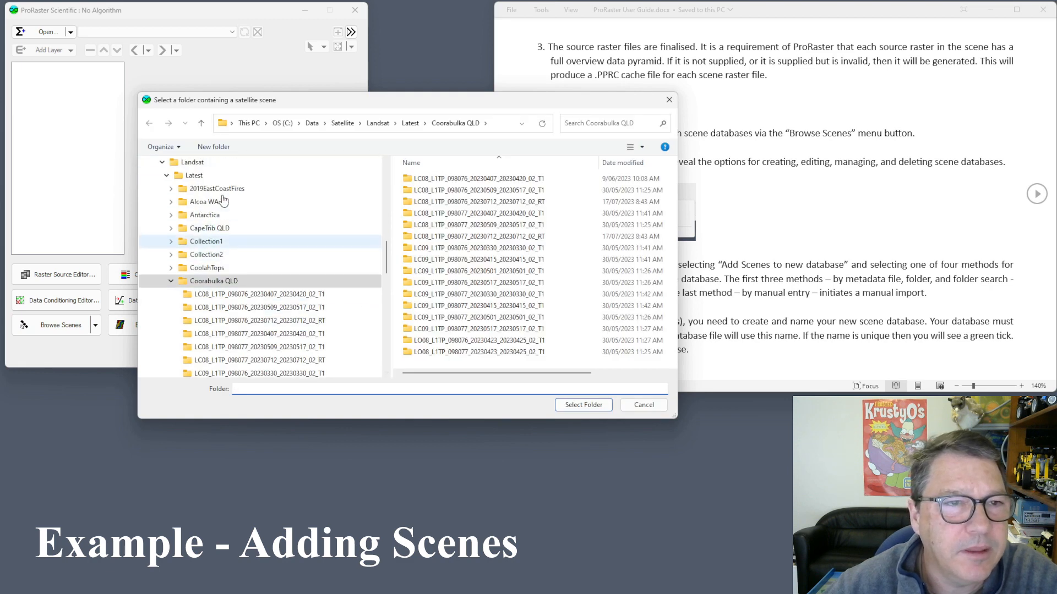
{"action": "scroll", "coordinate": [190, 176], "scroll_direction": "up", "scroll_amount": 1}
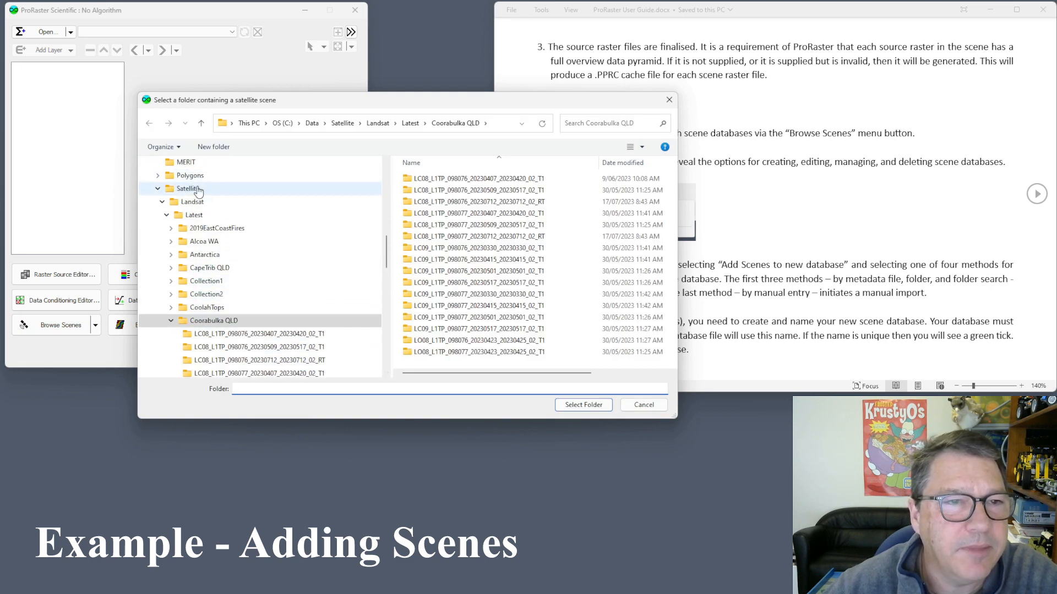
{"action": "left_click", "coordinate": [187, 189]}
{"action": "double_click", "coordinate": [420, 203]}
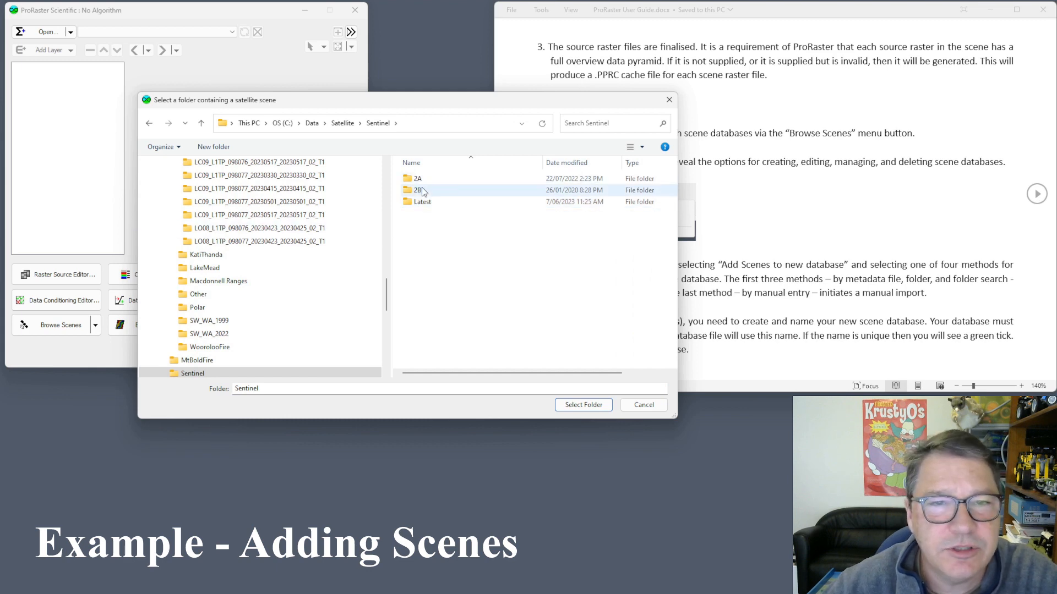
{"action": "left_click", "coordinate": [581, 405]}
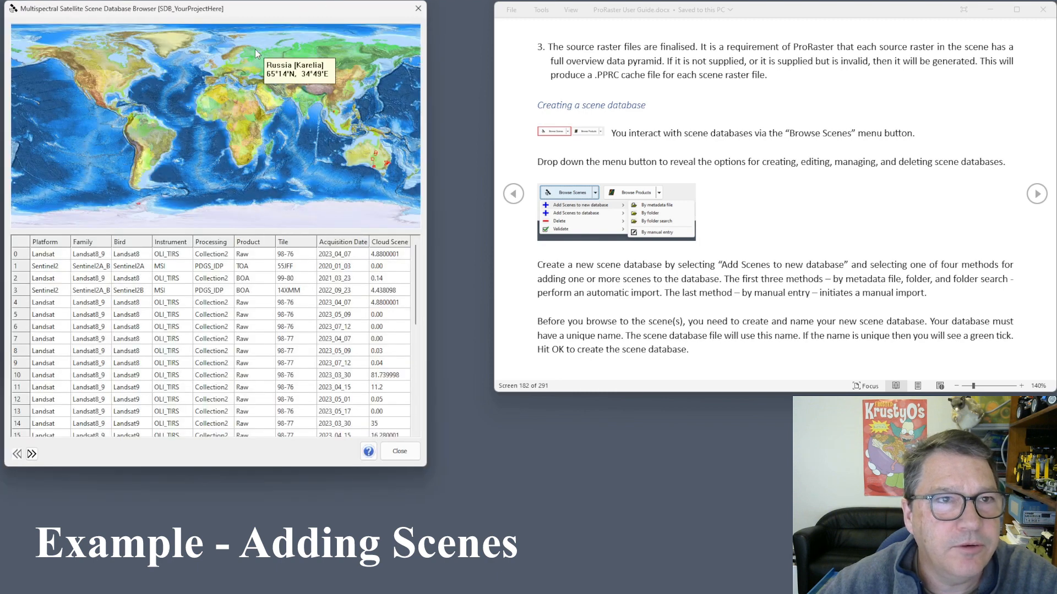
Check the Sentinel2 entries in rows 20 and 30 (53HQA), then close the browser.
{"action": "left_click_drag", "start_coordinate": [416, 269], "coordinate": [423, 361]}
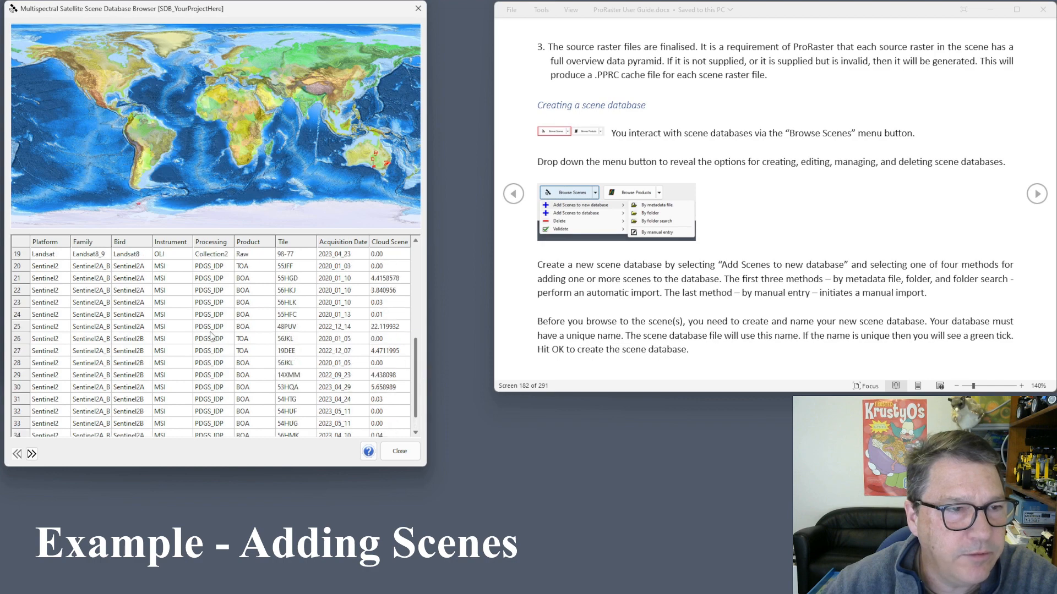
{"action": "left_click", "coordinate": [49, 266]}
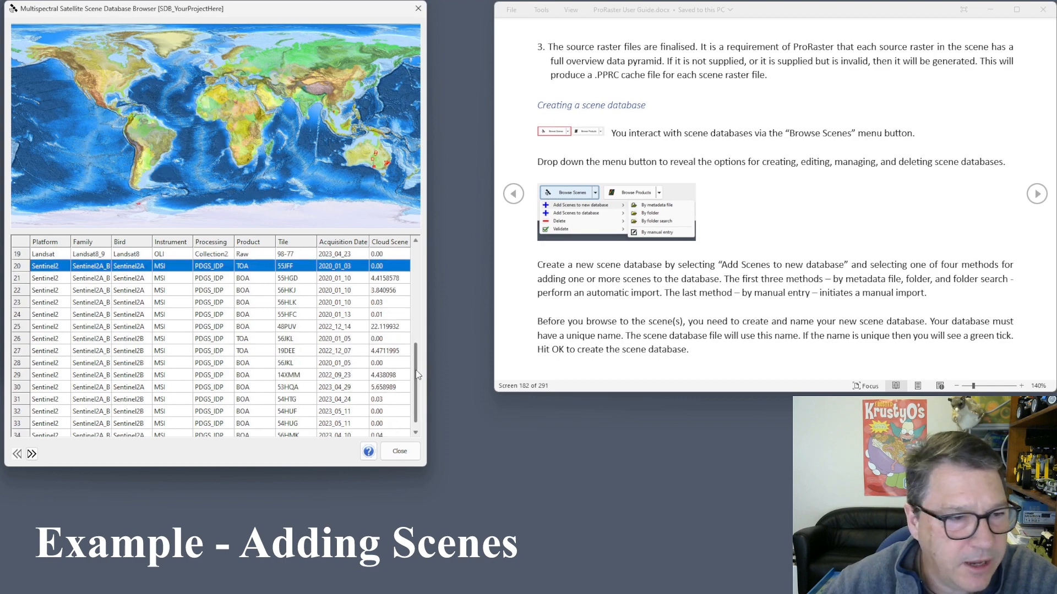
{"action": "mouse_move", "coordinate": [416, 375]}
{"action": "left_mouse_down"}
{"action": "mouse_move", "coordinate": [416, 385]}
{"action": "mouse_move", "coordinate": [419, 365]}
{"action": "mouse_move", "coordinate": [417, 387]}
{"action": "left_mouse_up"}
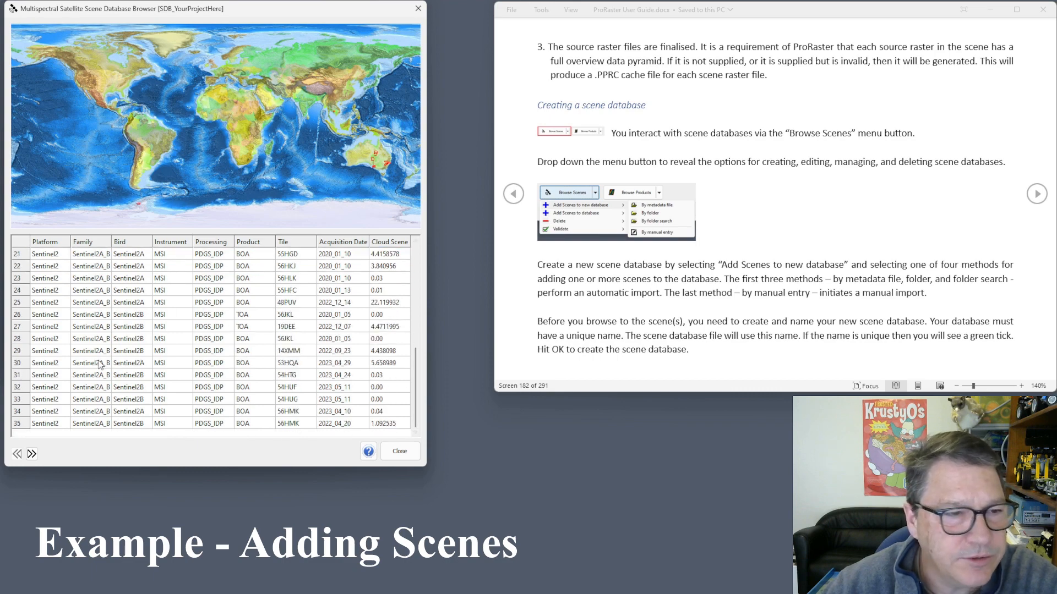
{"action": "left_click", "coordinate": [21, 364]}
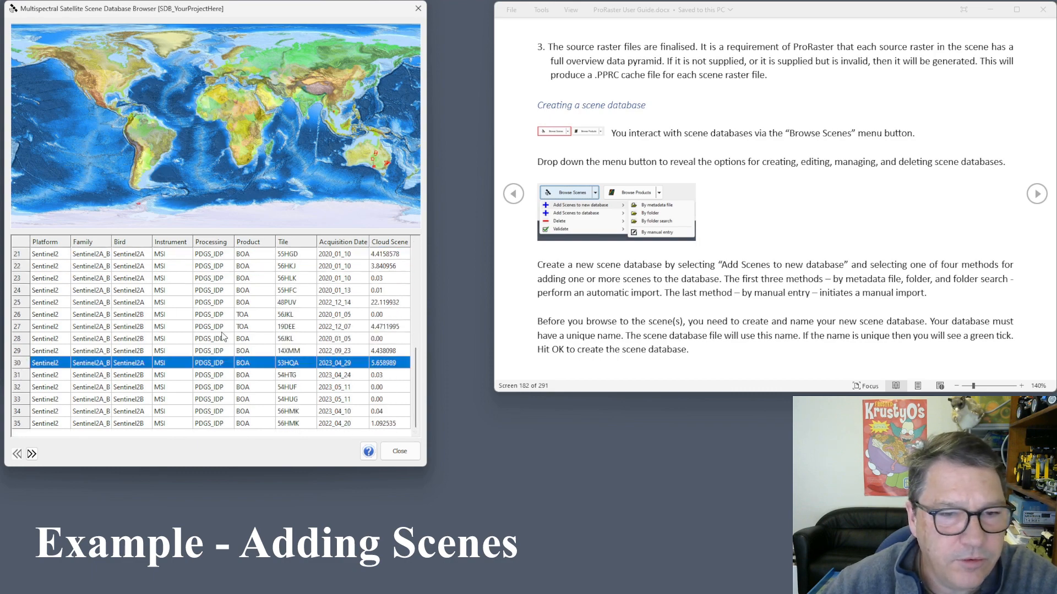
{"action": "left_click", "coordinate": [400, 452]}
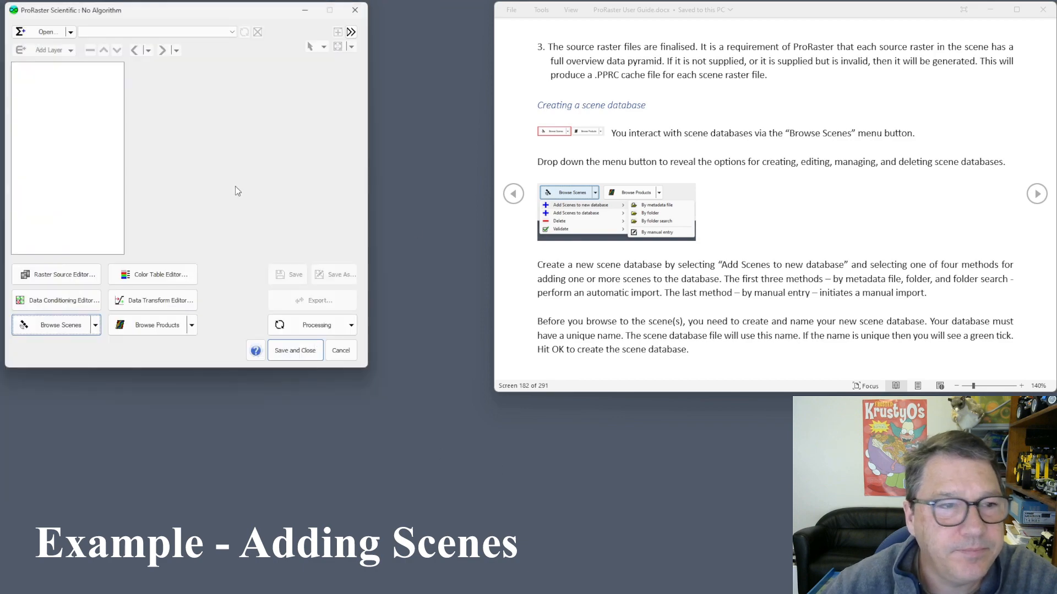
Run Delete > Duplicate Scenes on SDB_YourProjectHere.mssdb and confirm removing the 3 duplicates.
{"action": "left_click", "coordinate": [95, 327]}
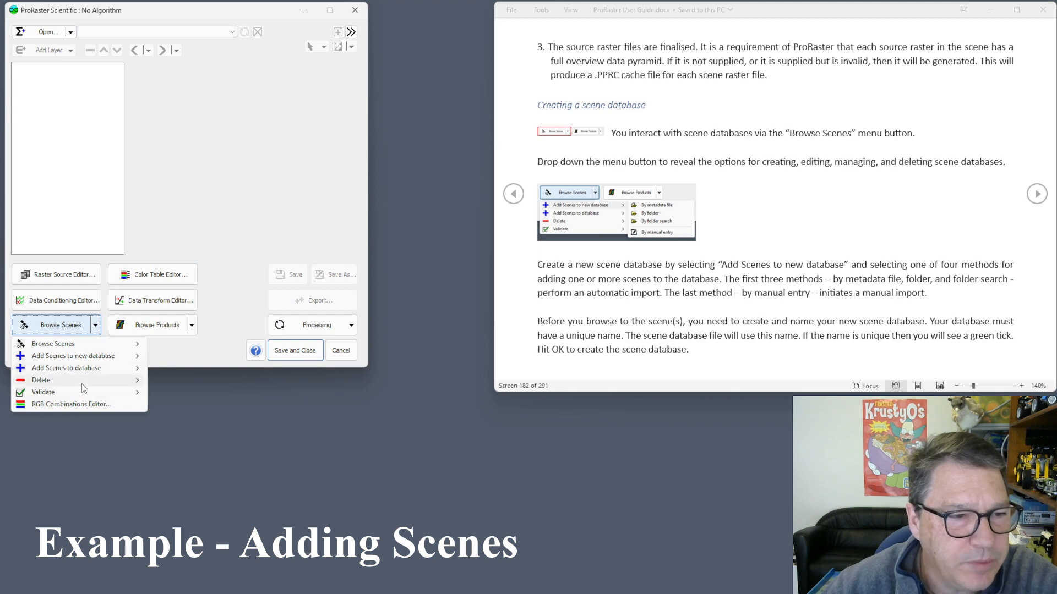
{"action": "mouse_move", "coordinate": [80, 384]}
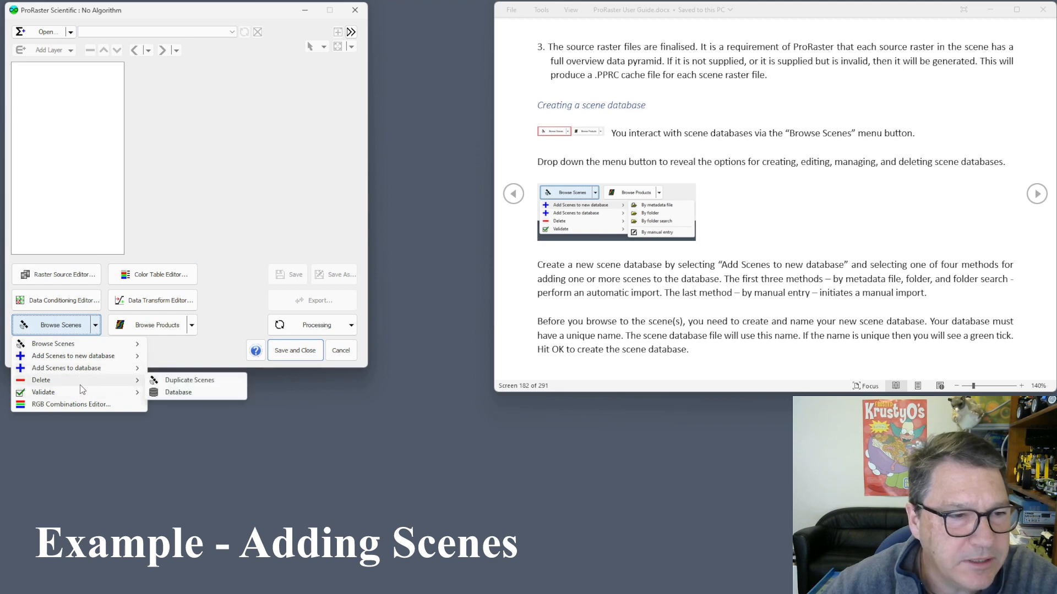
{"action": "left_click", "coordinate": [199, 383]}
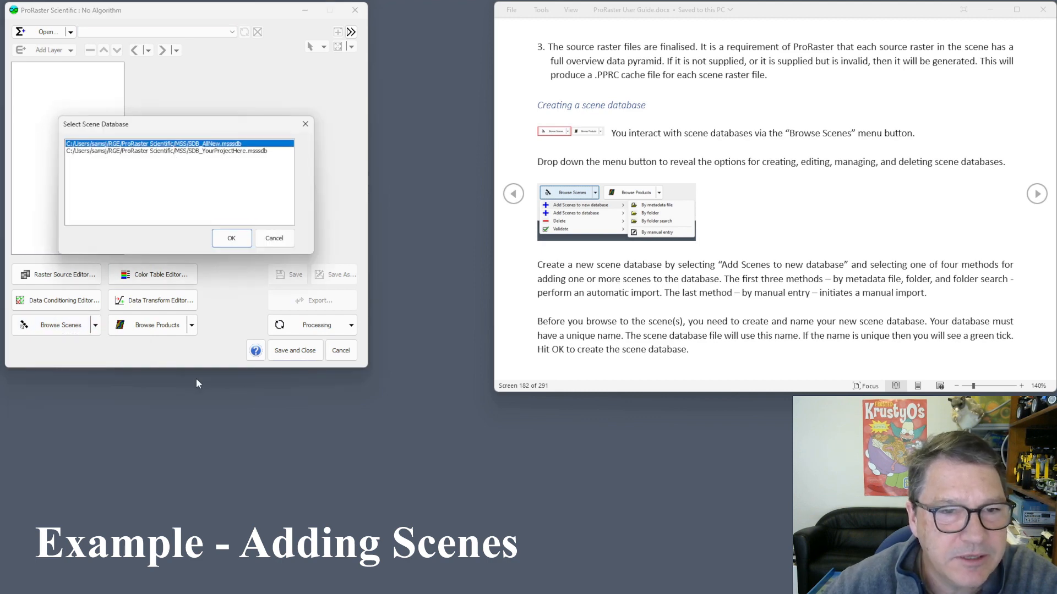
{"action": "left_click", "coordinate": [229, 152]}
{"action": "left_click", "coordinate": [231, 238]}
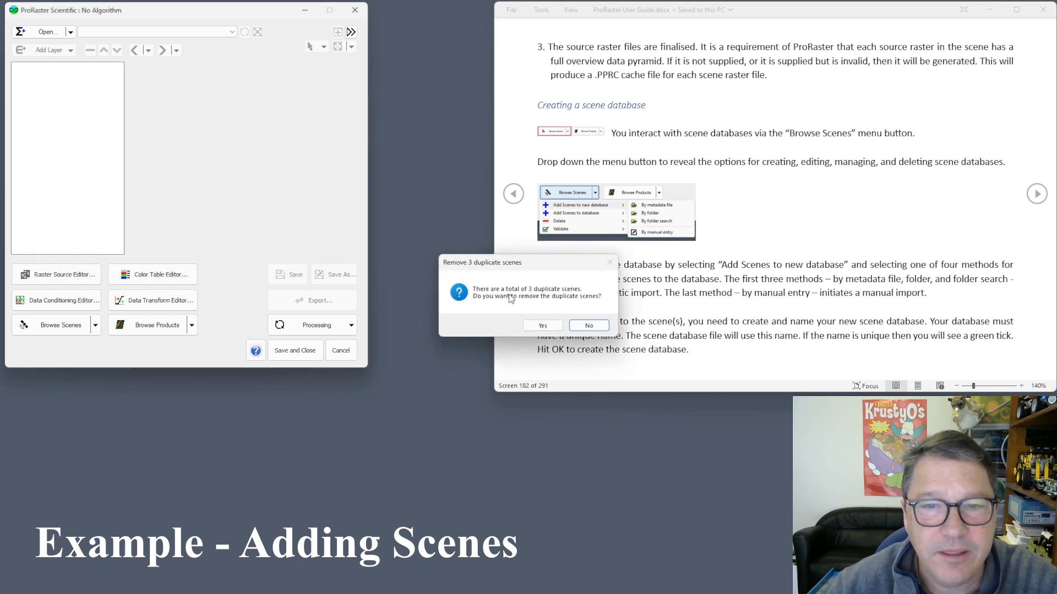
{"action": "left_click_drag", "start_coordinate": [529, 266], "coordinate": [363, 215]}
{"action": "left_click", "coordinate": [376, 275]}
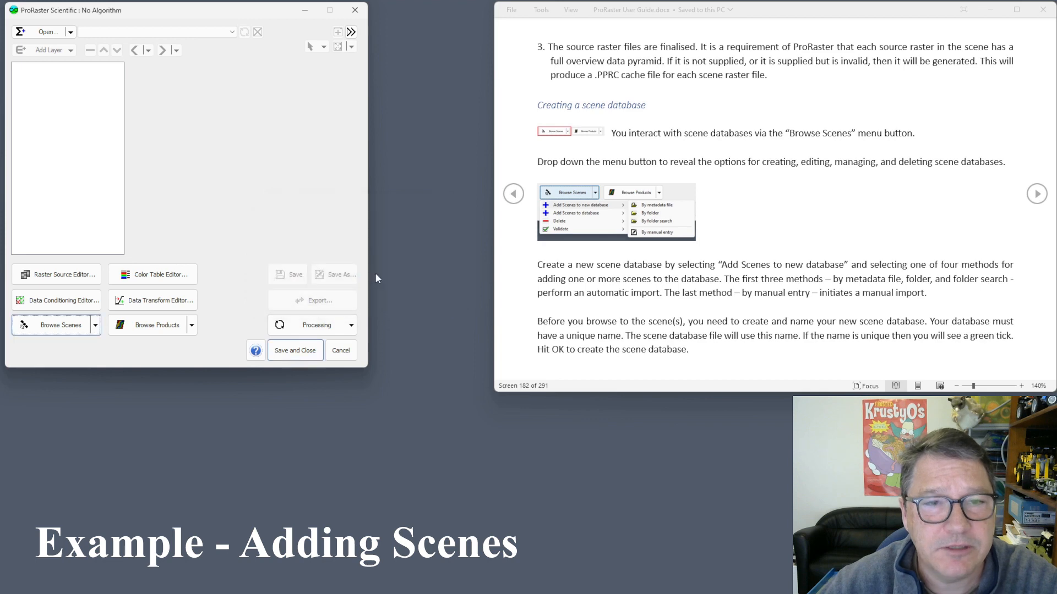